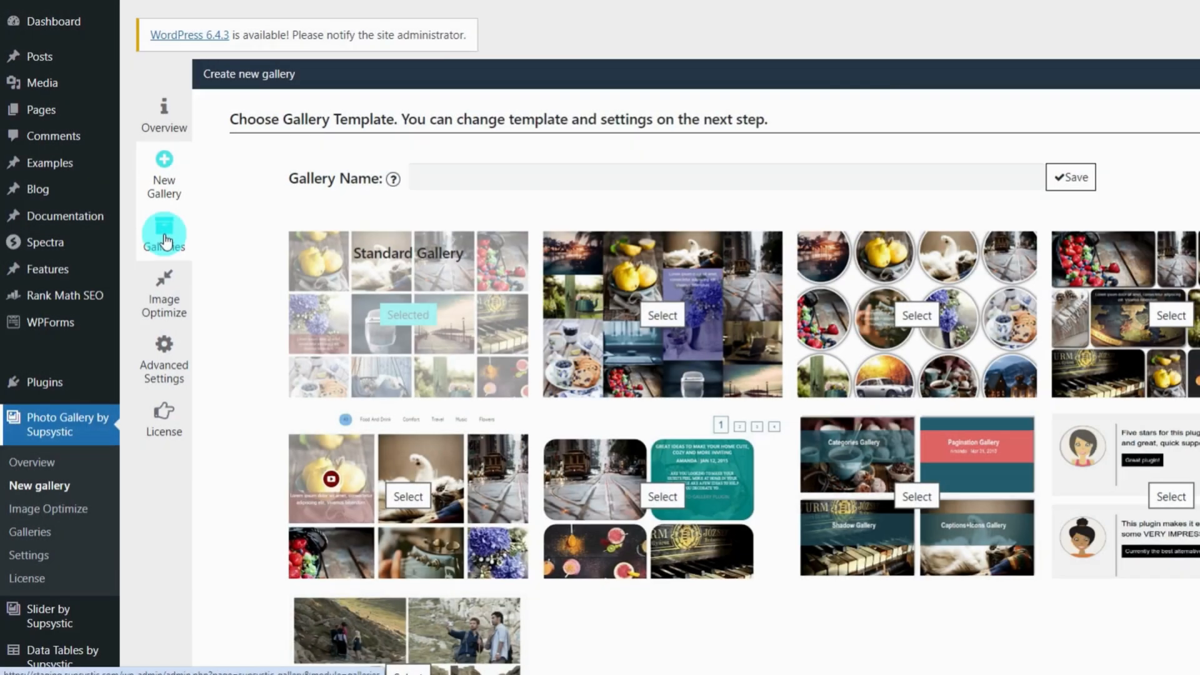
# Filter the Galleries list by '2024' to show galleries 223, 224, 226 and 228
pyautogui.click(164, 237)
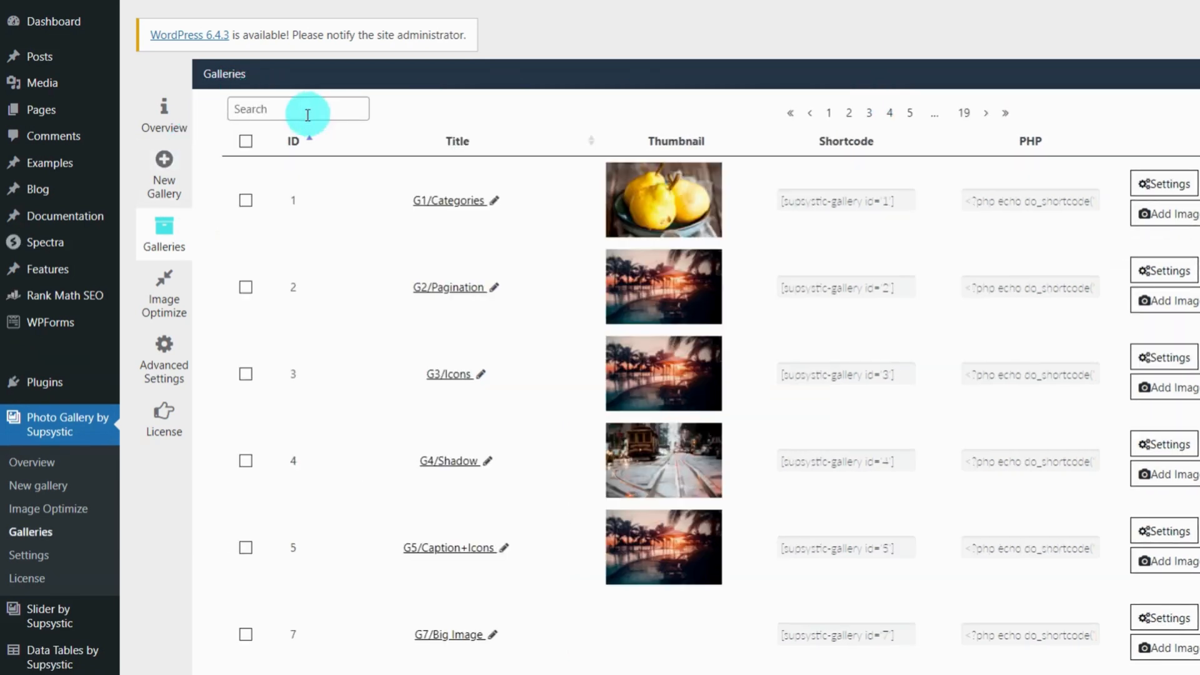
pyautogui.click(304, 109)
pyautogui.write('2024')
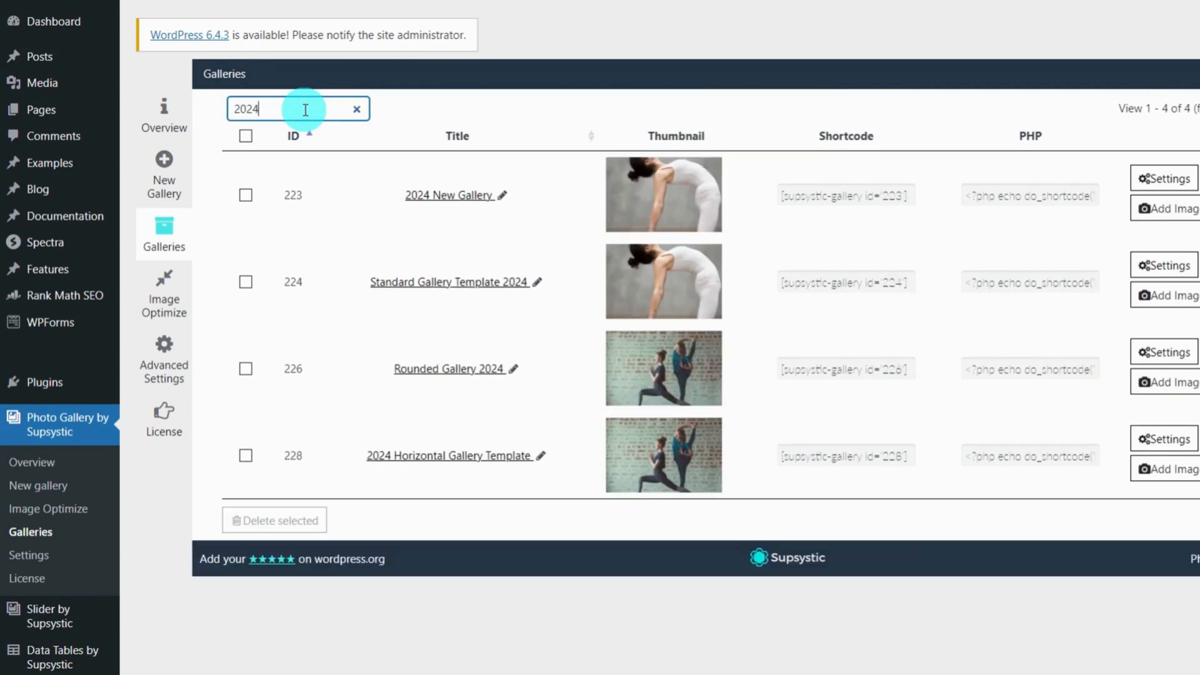
# Open Standard Gallery Template 2024, set 20 px distance between images, and open the Border Type list
pyautogui.click(435, 286)
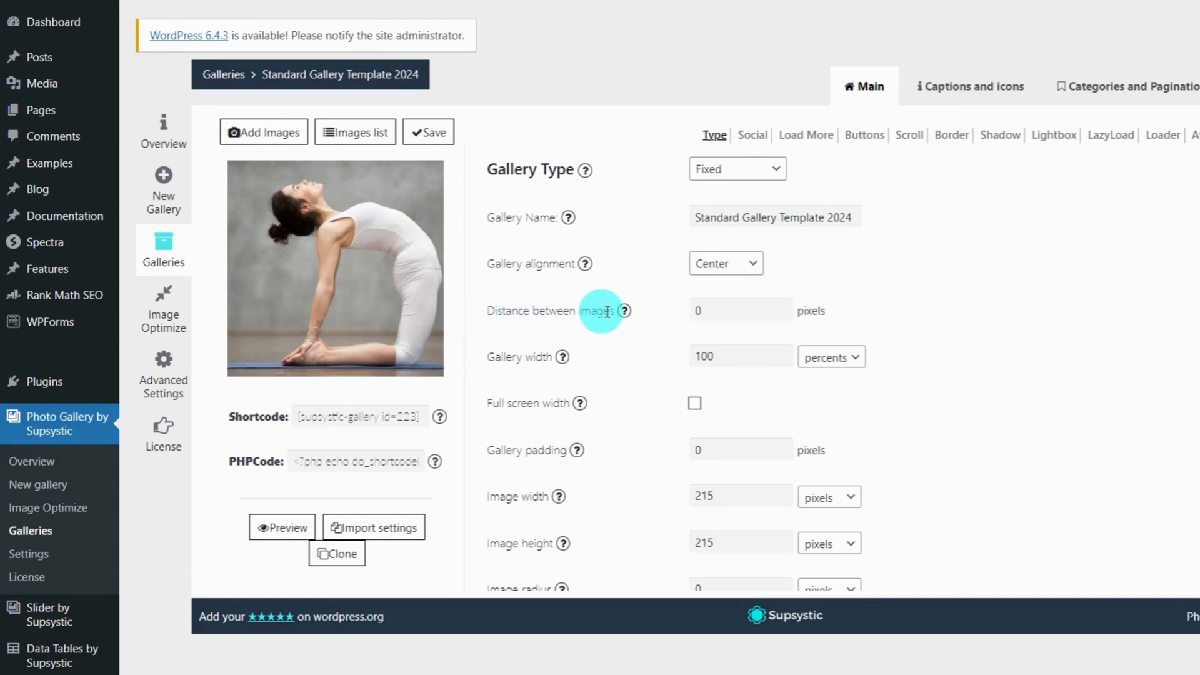
pyautogui.click(742, 312)
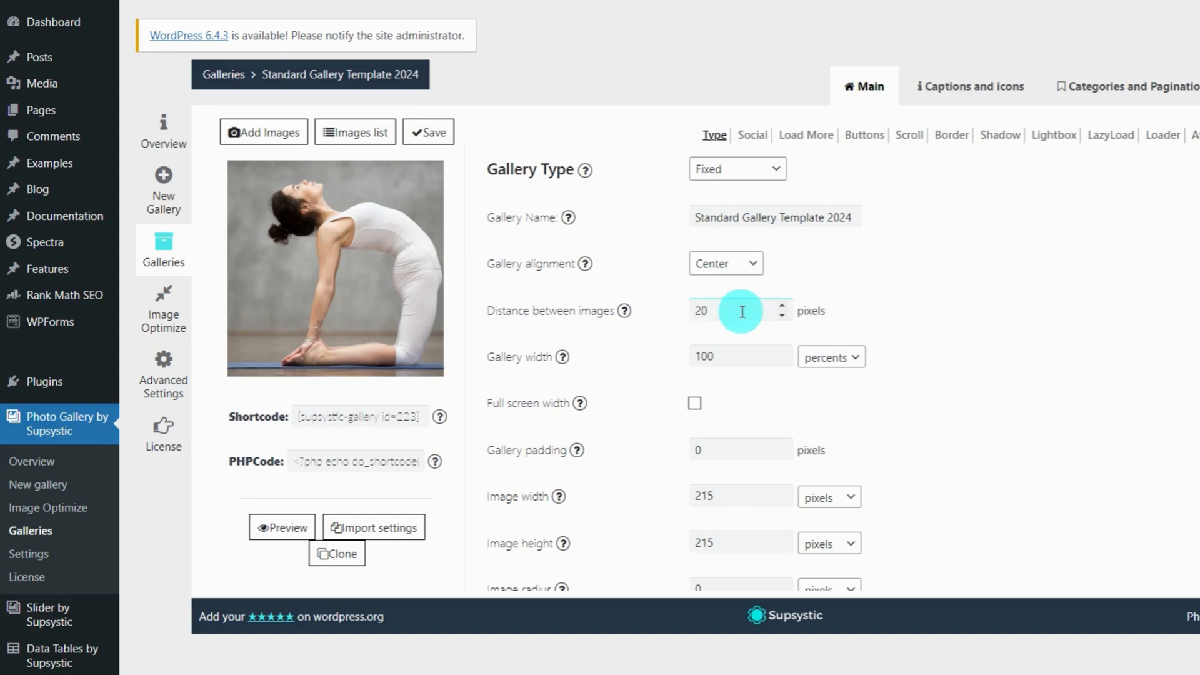
pyautogui.click(951, 136)
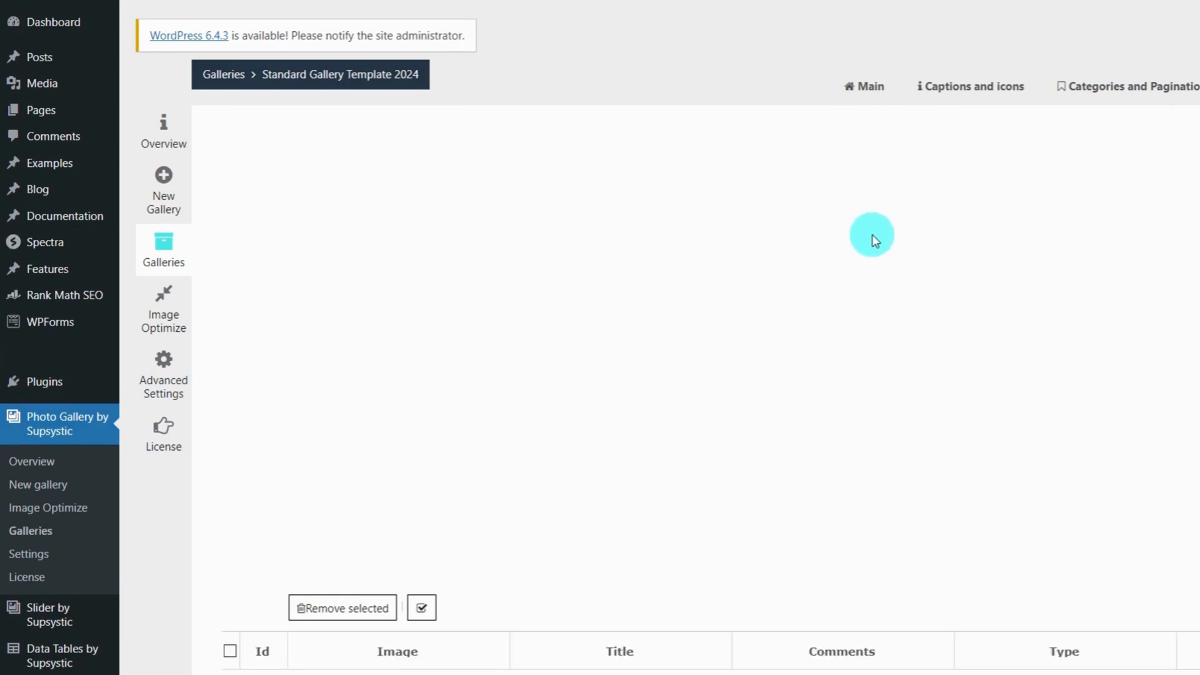
pyautogui.click(708, 166)
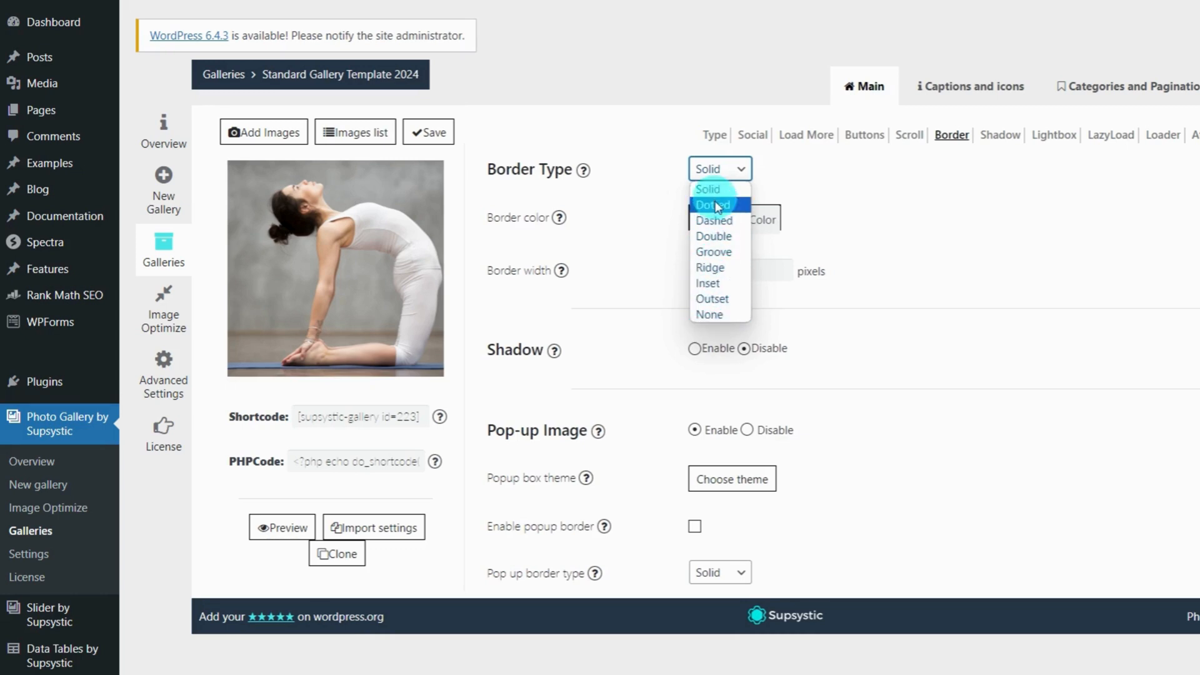
# Try the Dashed and Groove border styles with a red border colour and a new width
pyautogui.click(716, 220)
pyautogui.click(721, 168)
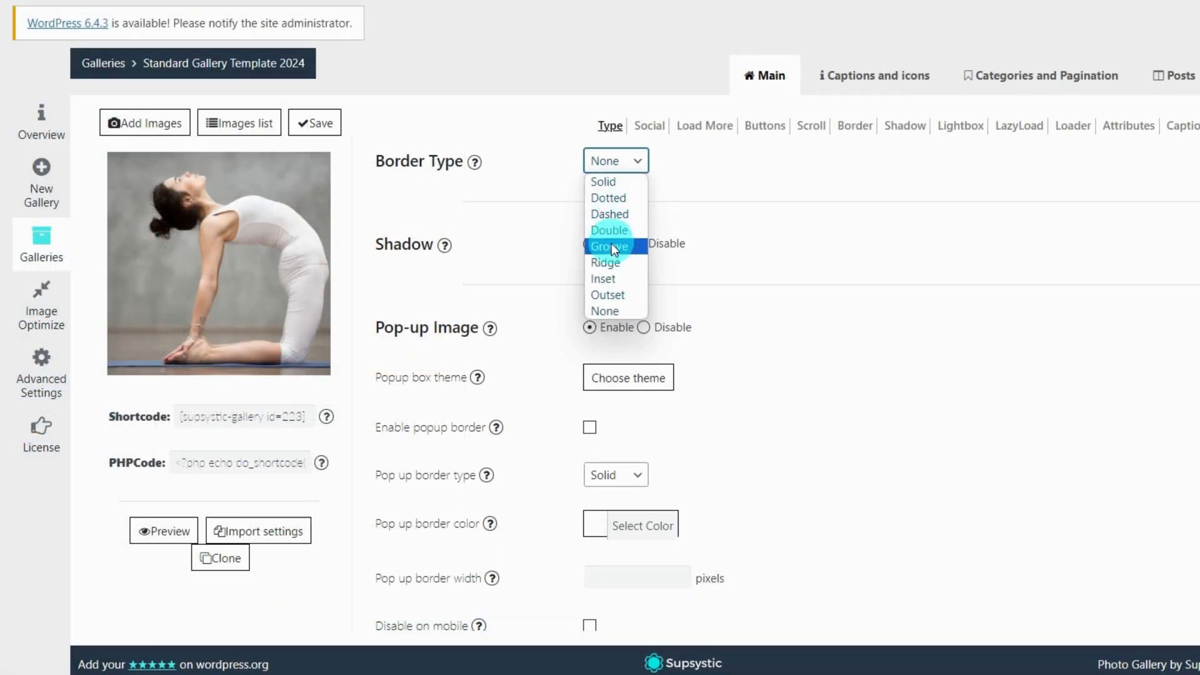
pyautogui.click(714, 252)
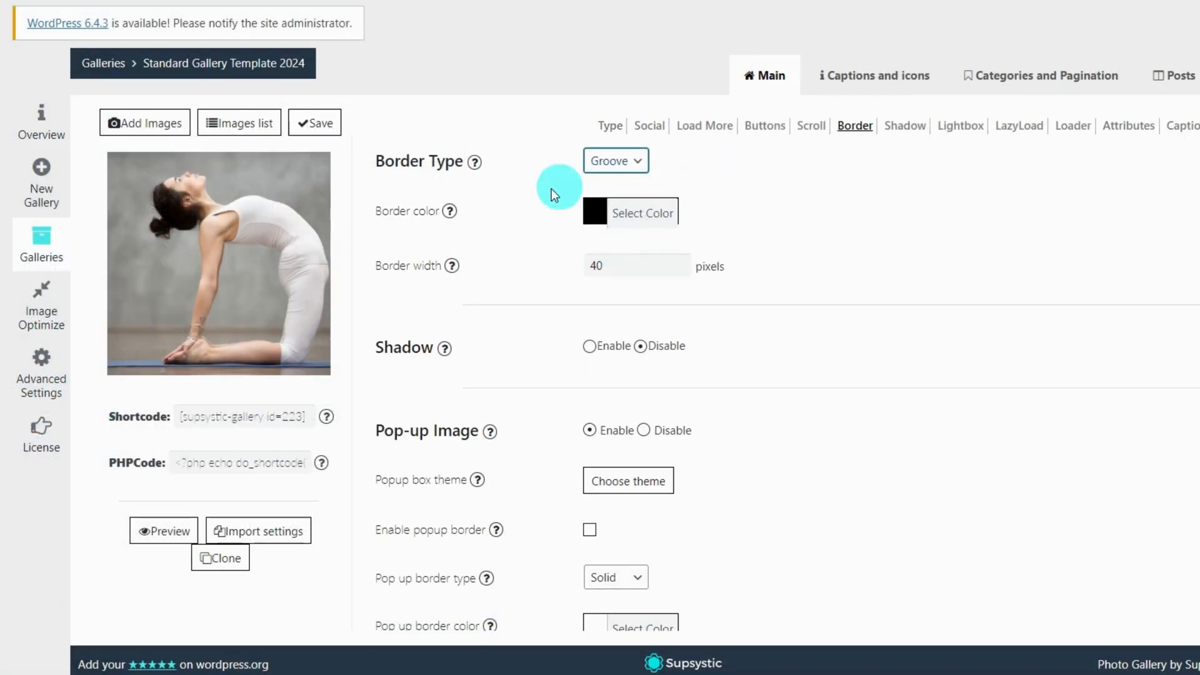
pyautogui.click(593, 211)
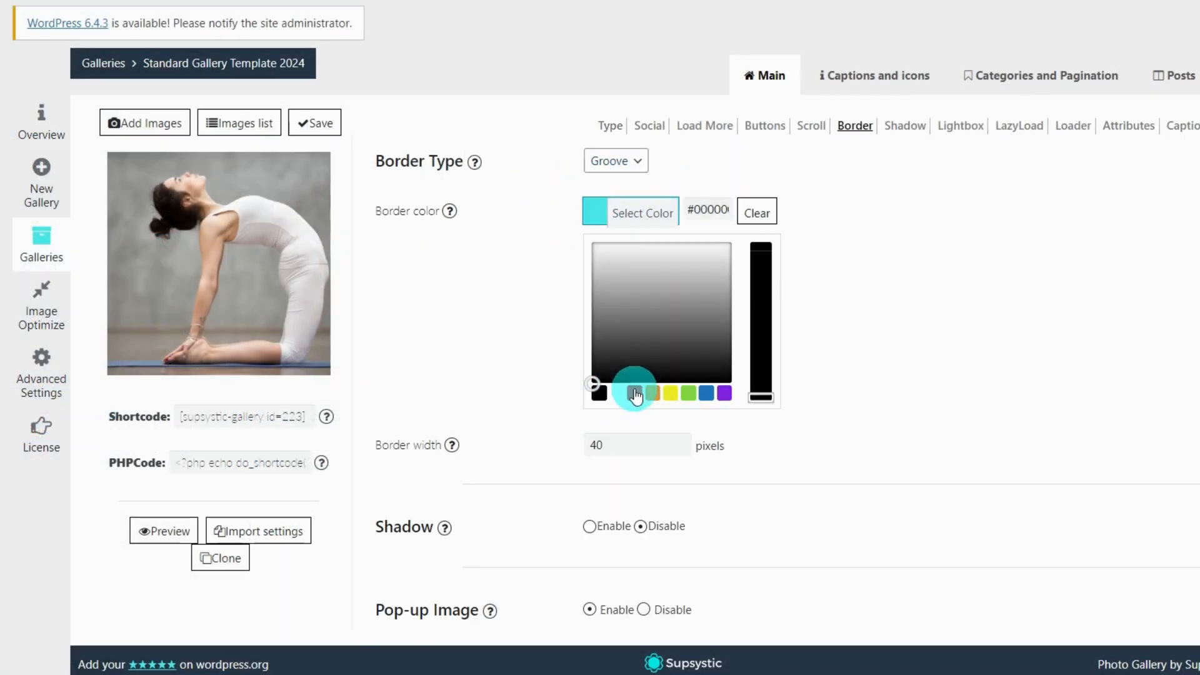
pyautogui.click(636, 395)
pyautogui.click(538, 268)
pyautogui.doubleClick(626, 269)
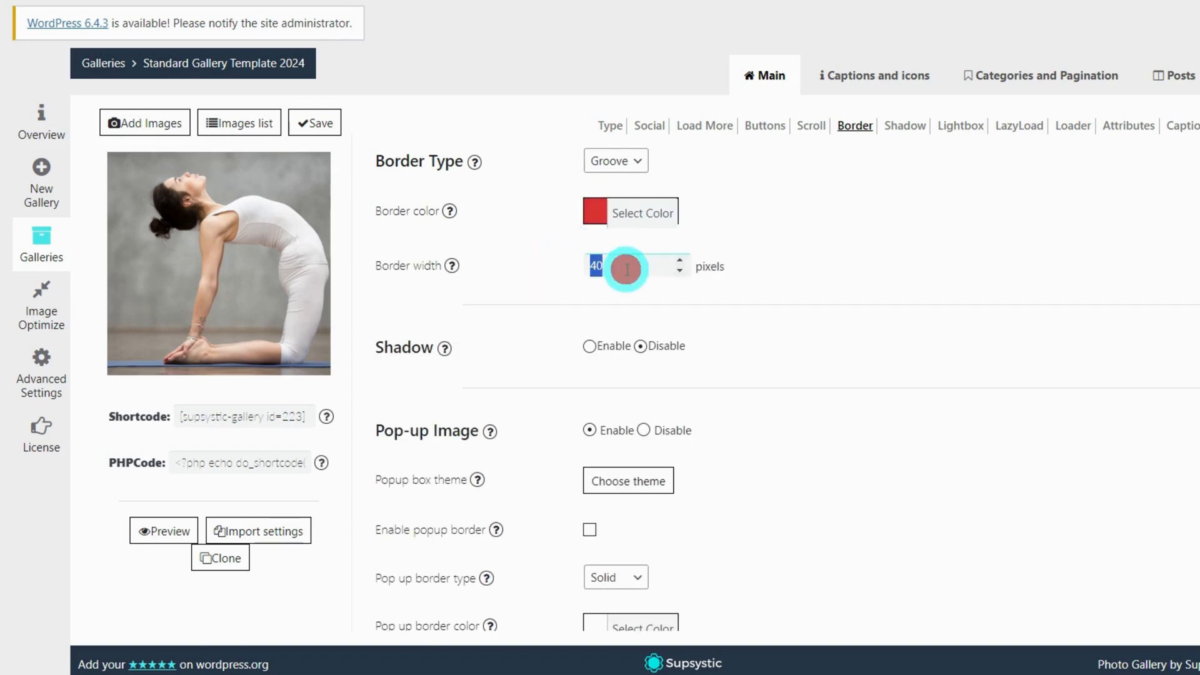
pyautogui.click(535, 279)
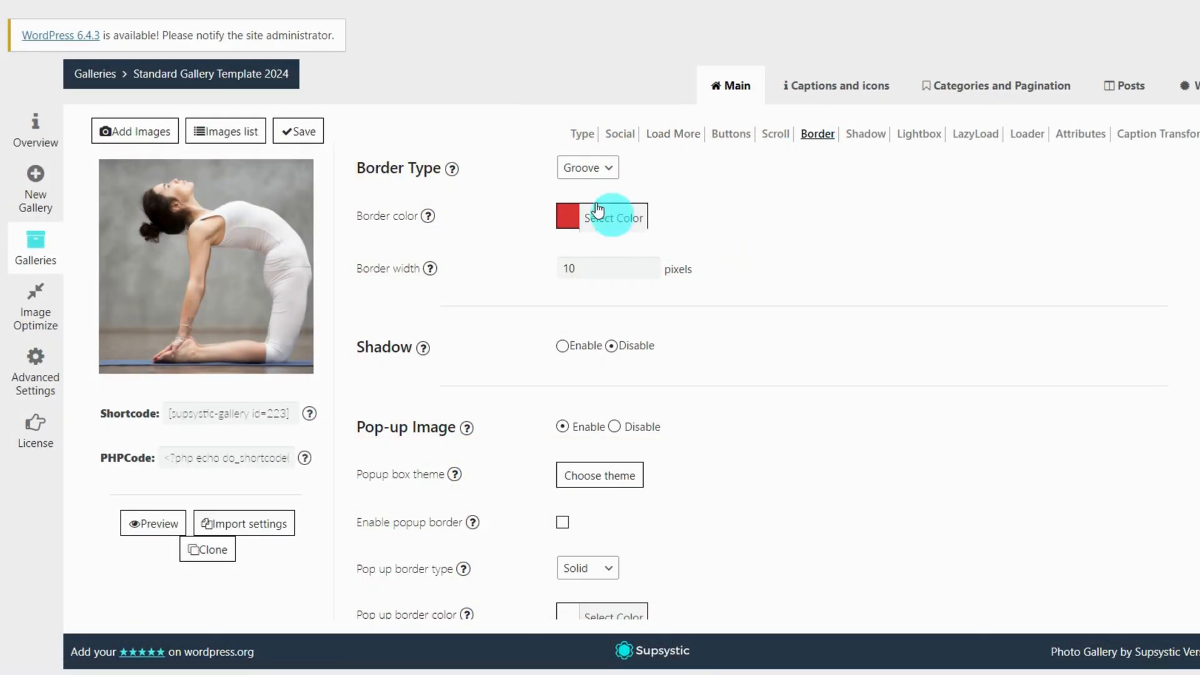
# Set the thumbnail border to Solid, white, 5 pixels wide, and save the gallery
pyautogui.click(586, 166)
pyautogui.click(585, 178)
pyautogui.click(571, 217)
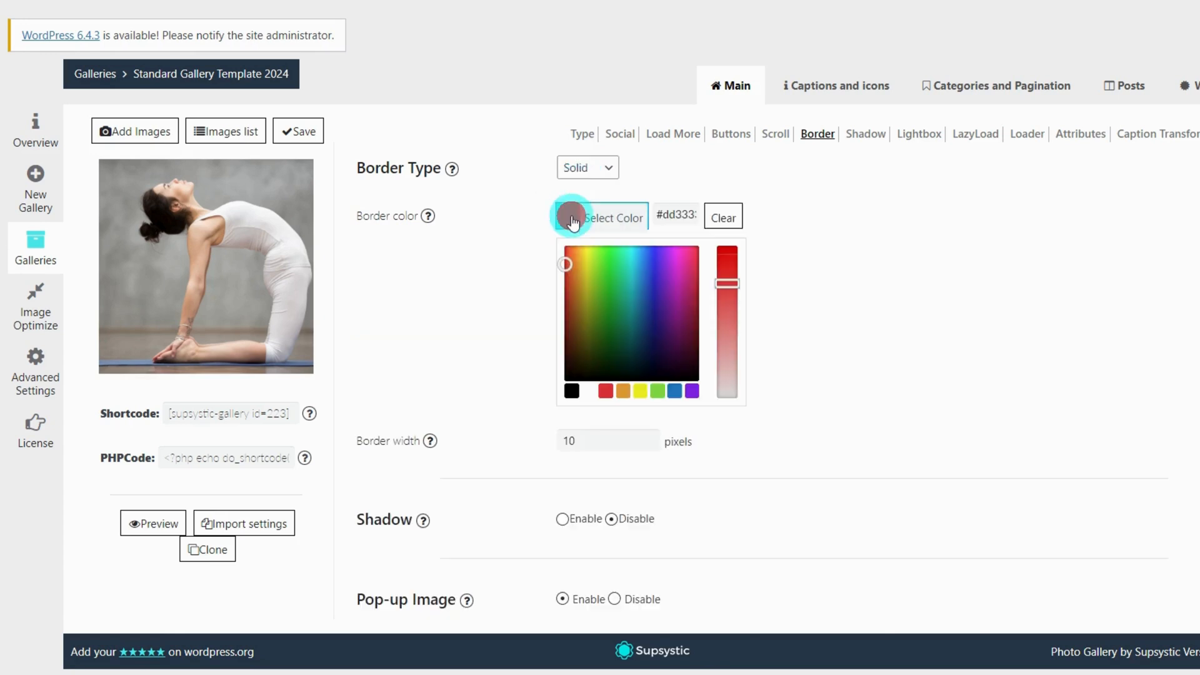
pyautogui.click(590, 391)
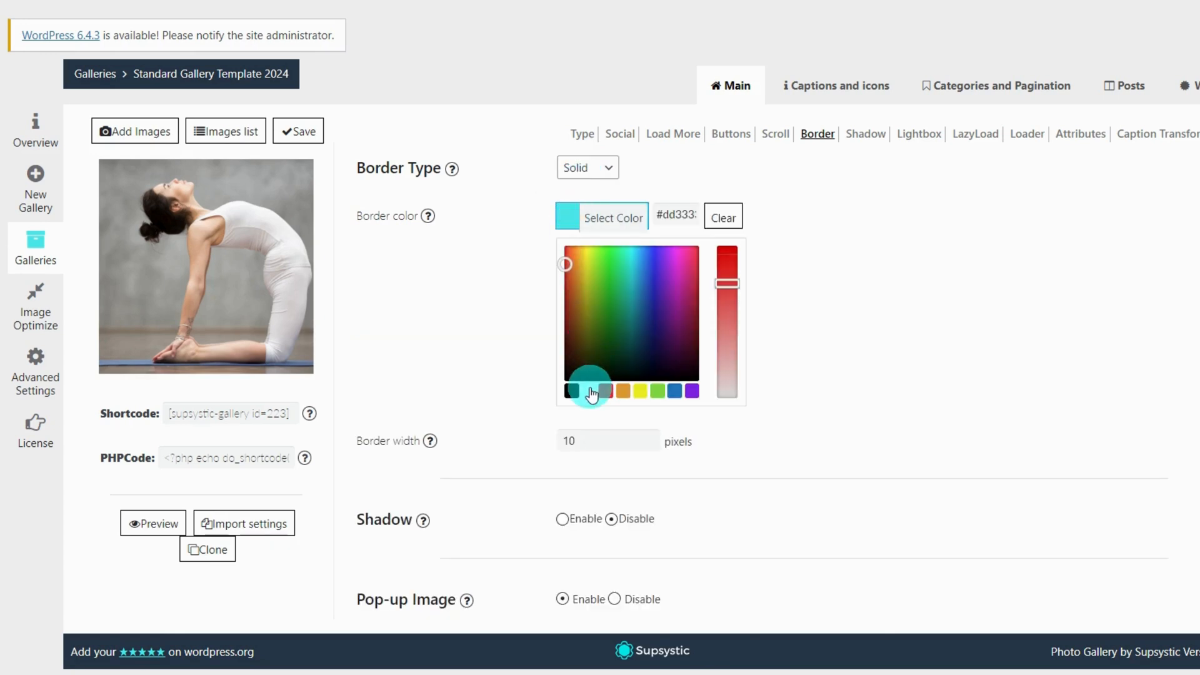
pyautogui.click(505, 290)
pyautogui.click(598, 268)
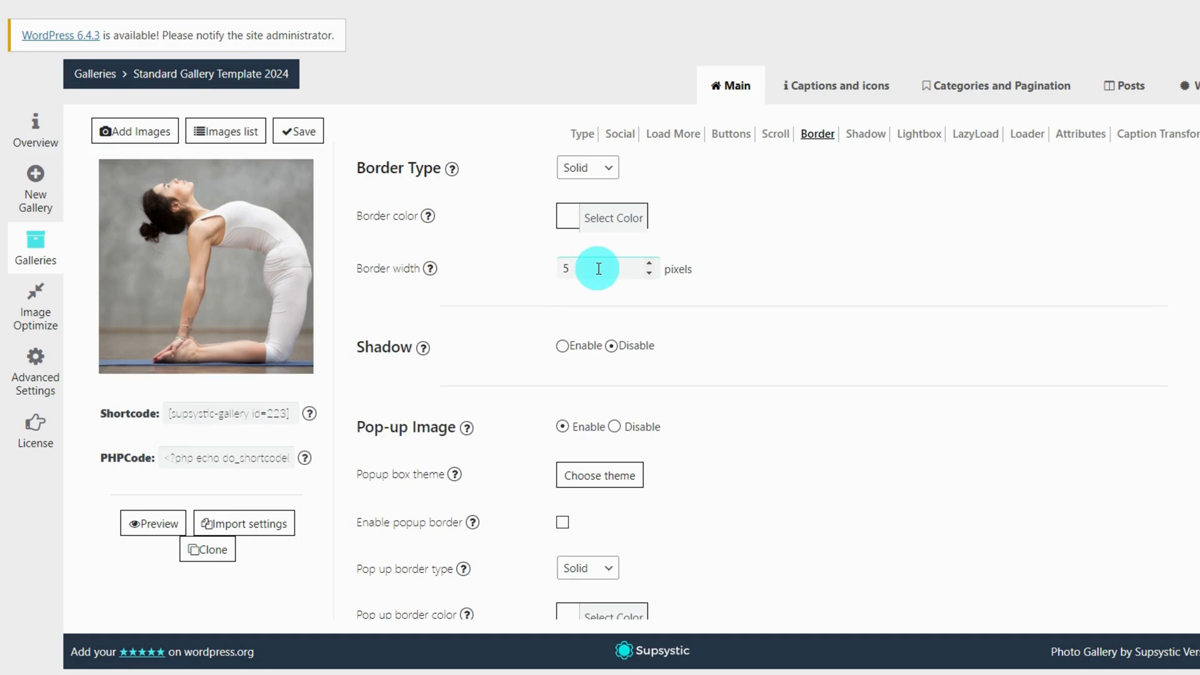
pyautogui.write('5')
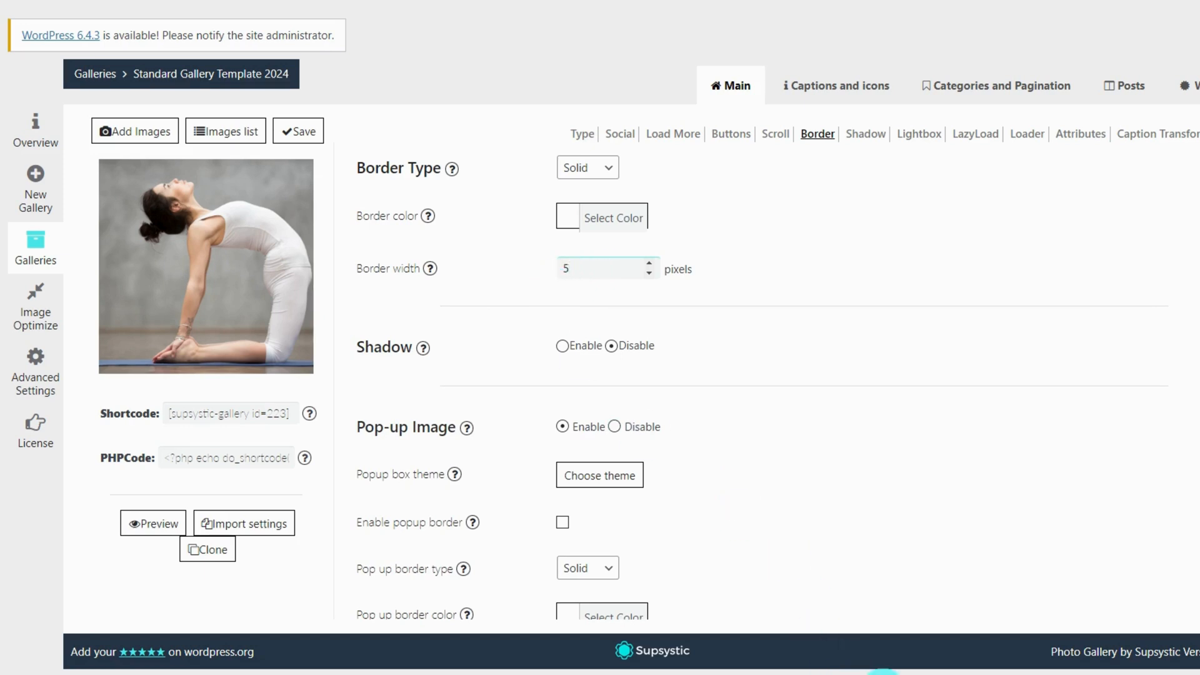
pyautogui.click(289, 129)
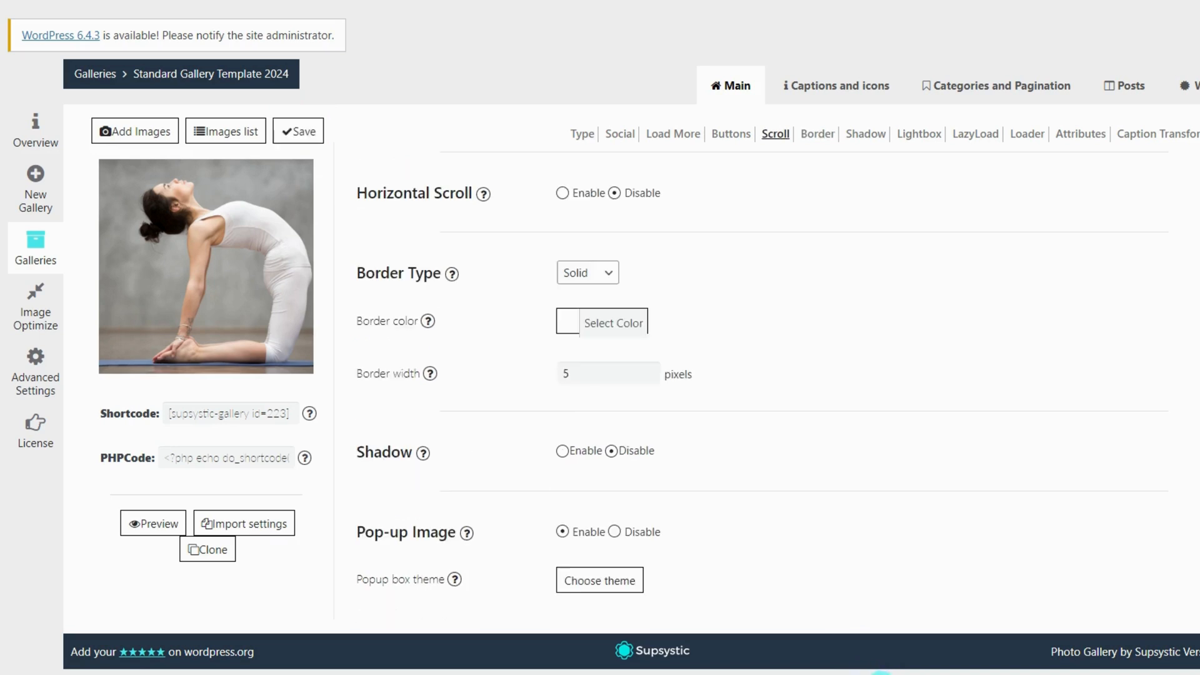
# Enable thumbnail shadows with a preset (blur 10, Y offset 4) and save the gallery
pyautogui.scroll(-1, 805, 445)
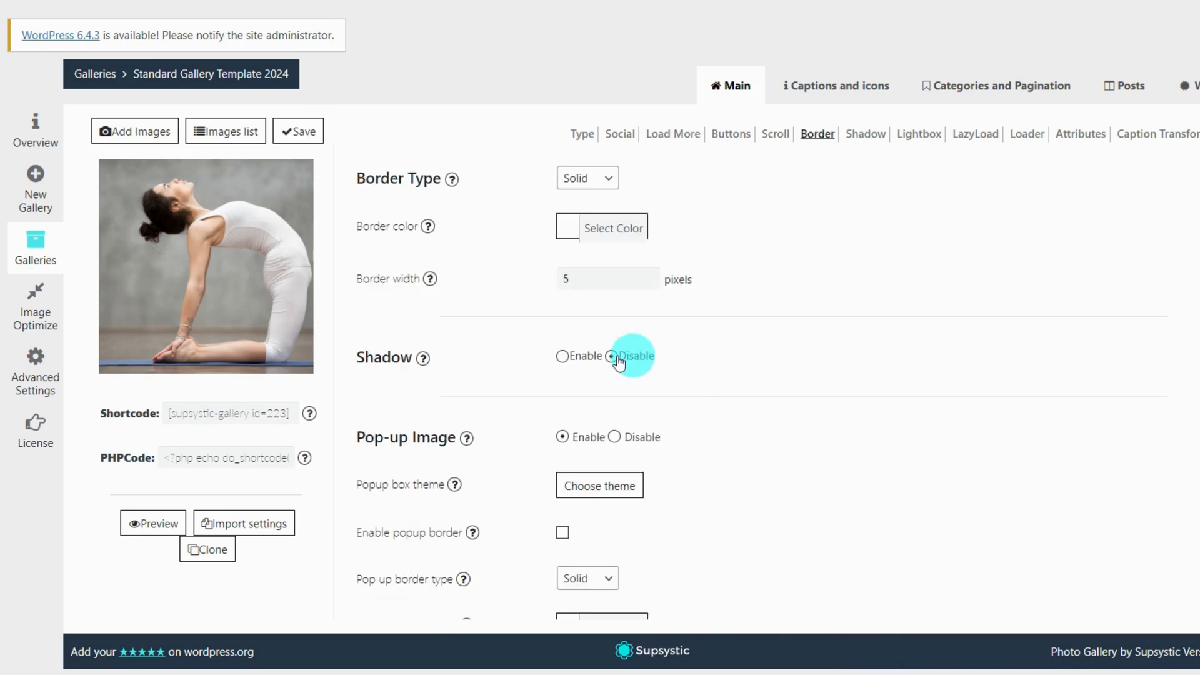
pyautogui.click(561, 358)
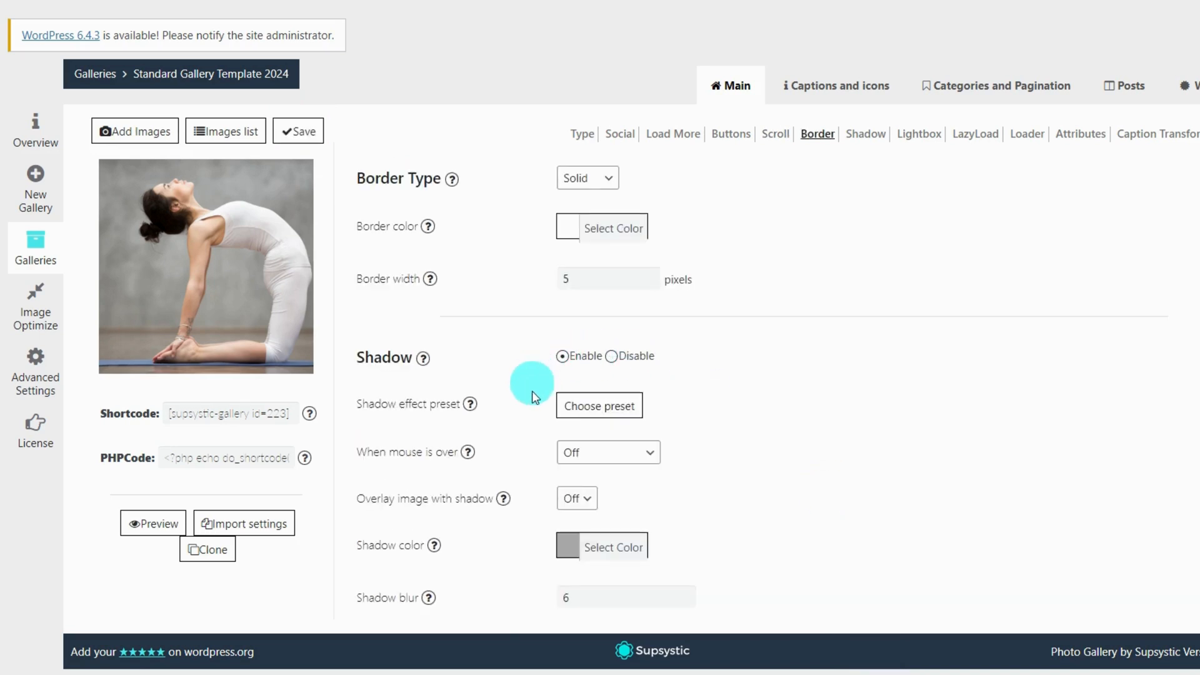
pyautogui.click(578, 406)
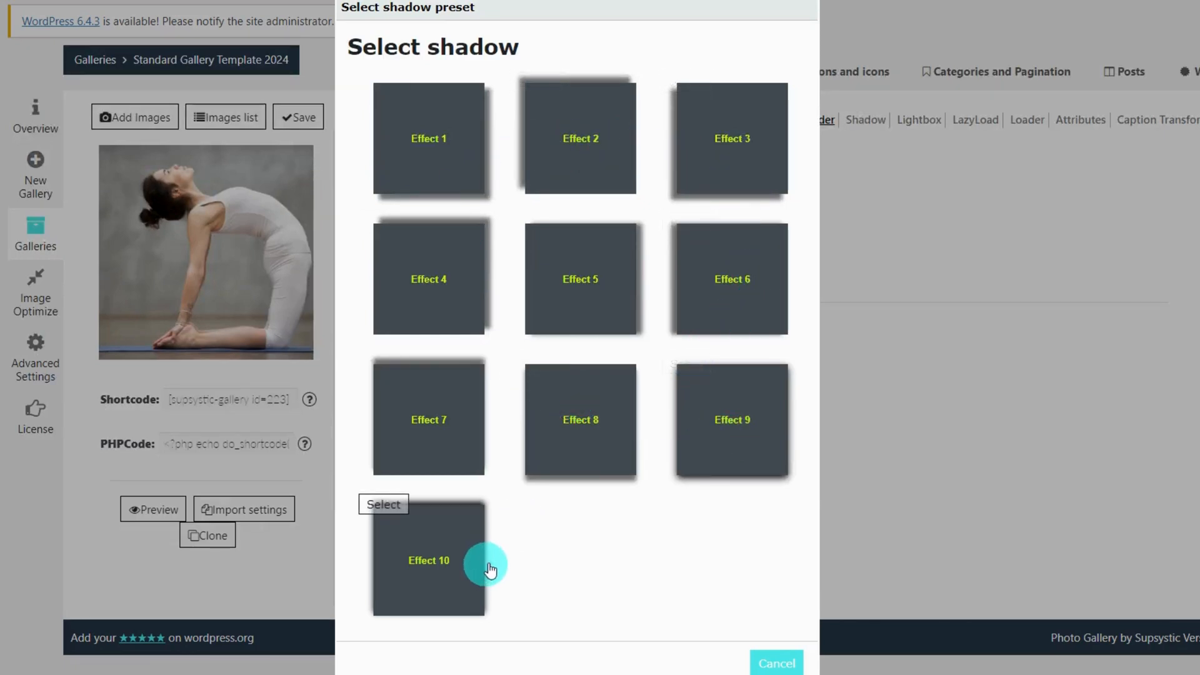
pyautogui.click(740, 428)
pyautogui.scroll(-2, 737, 416)
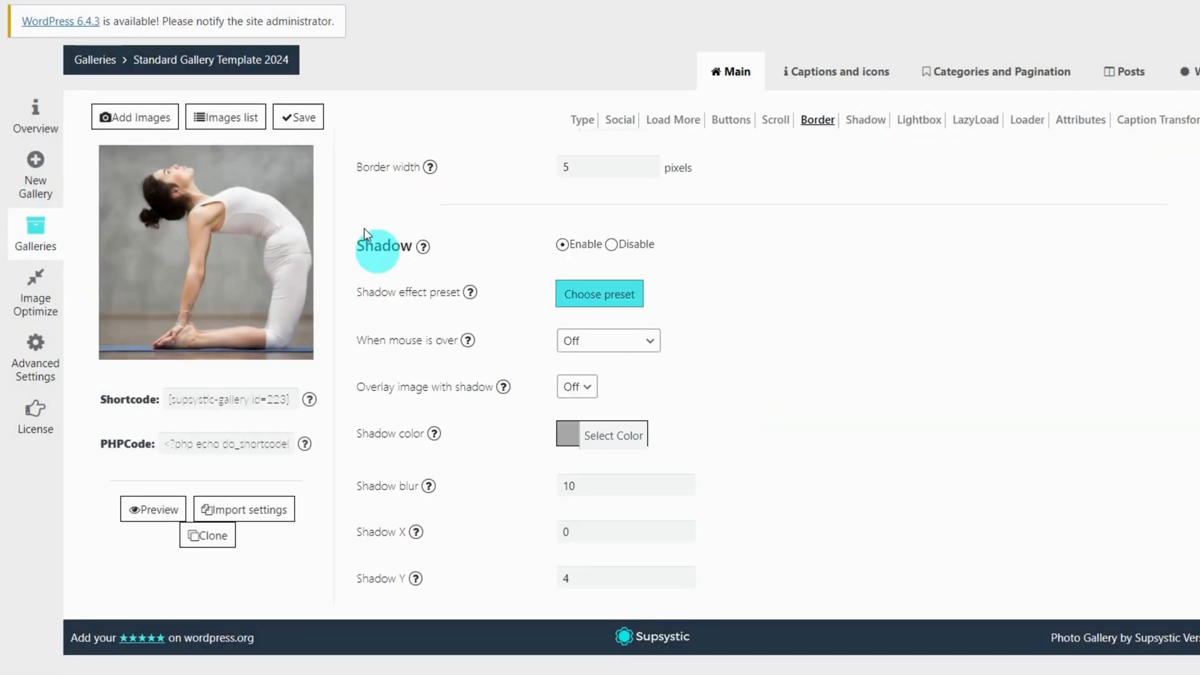
pyautogui.click(299, 116)
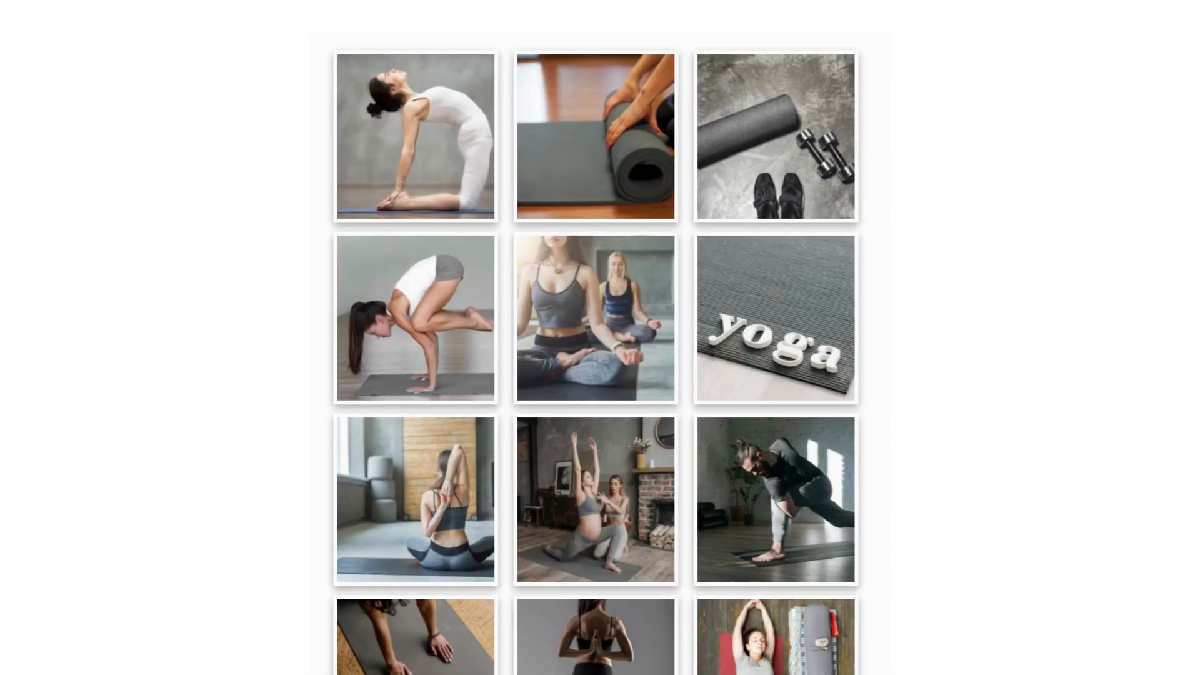
pyautogui.click(613, 362)
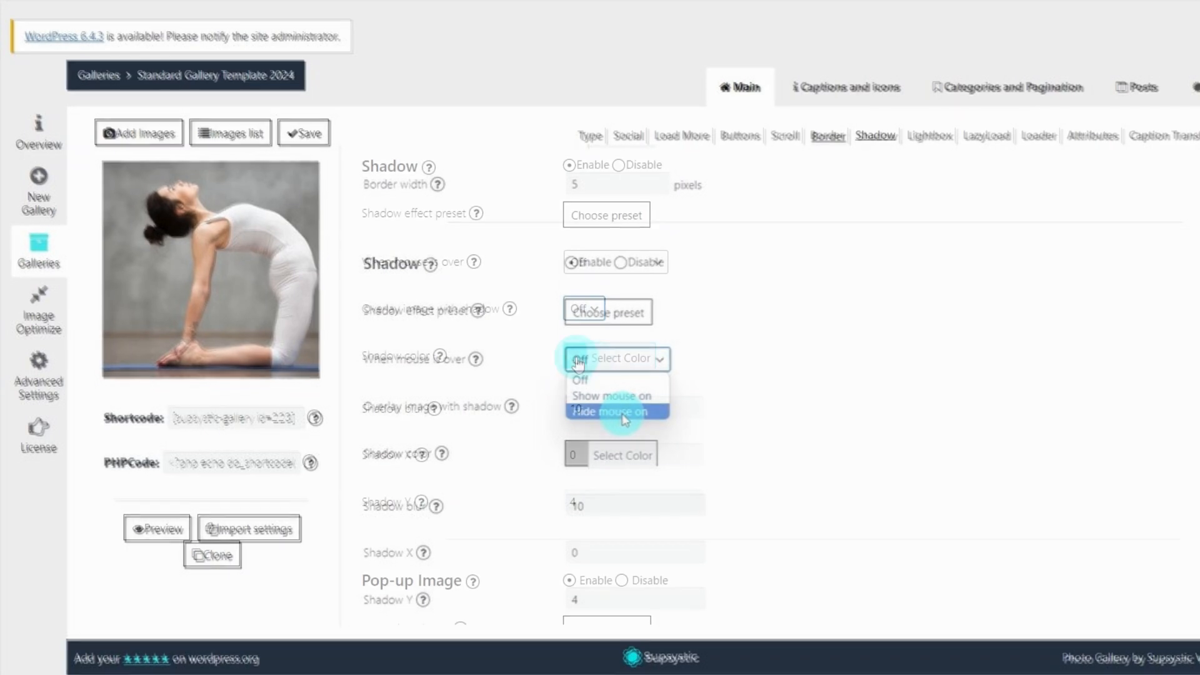
# Make the shadow colour dark grey, check blur and offsets, and set Overlay image with shadow to On
pyautogui.click(576, 361)
pyautogui.click(584, 475)
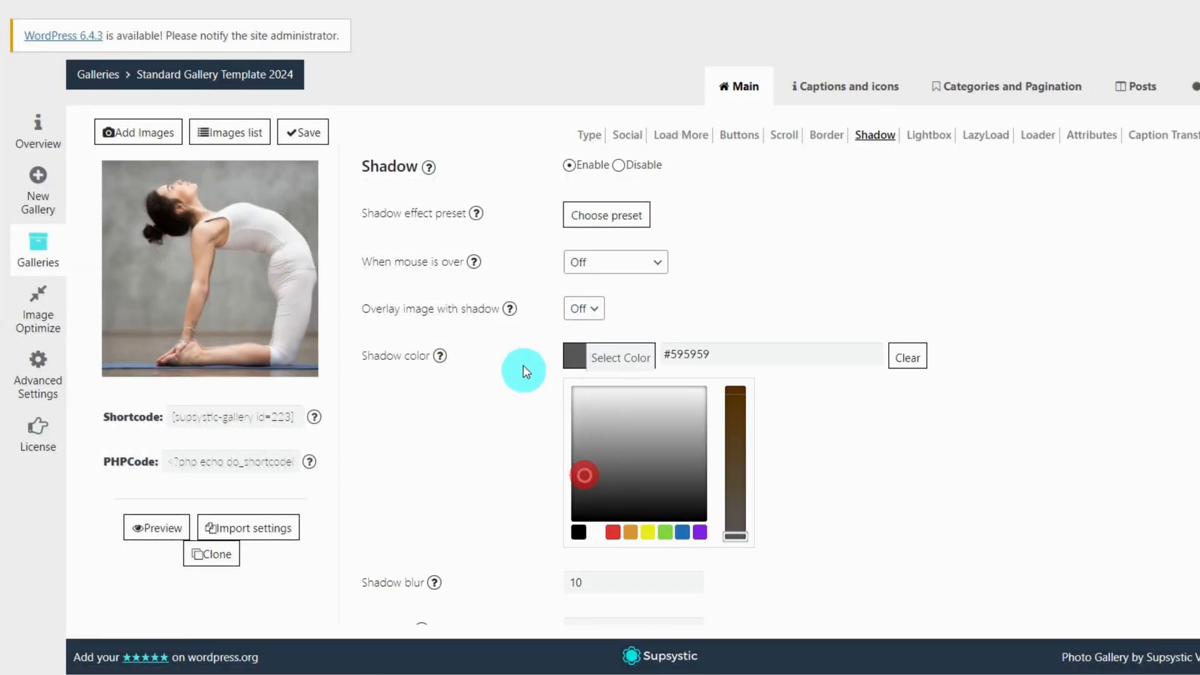
pyautogui.click(523, 359)
pyautogui.click(608, 408)
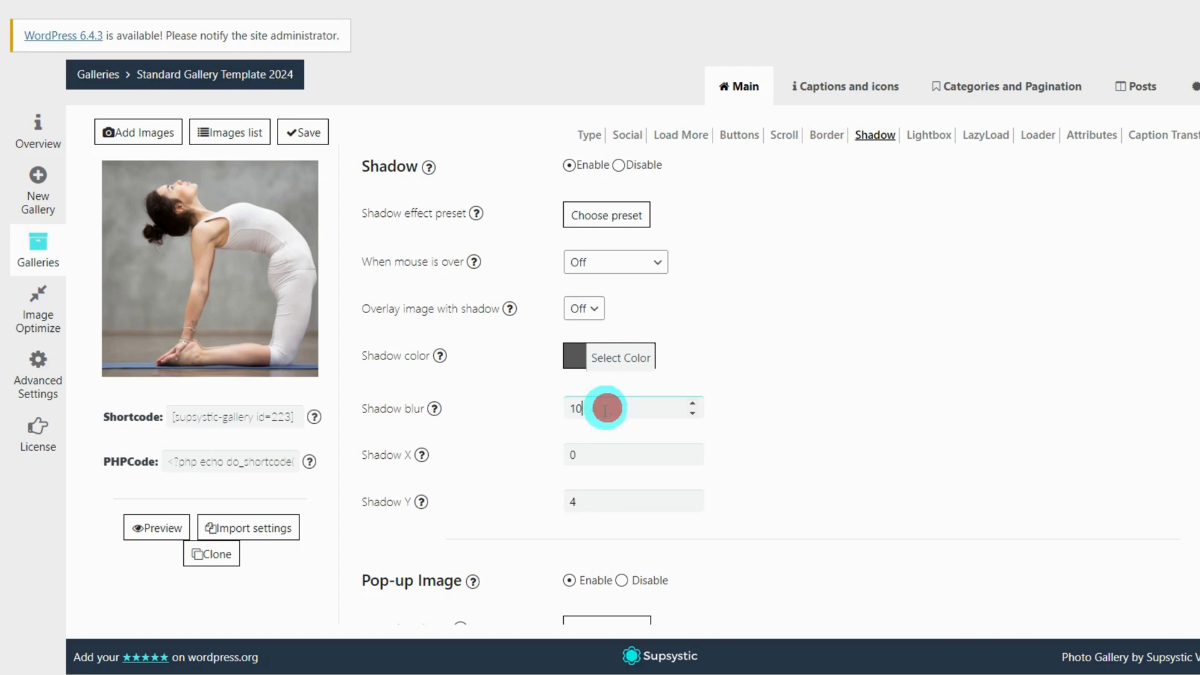
pyautogui.click(602, 455)
pyautogui.click(600, 502)
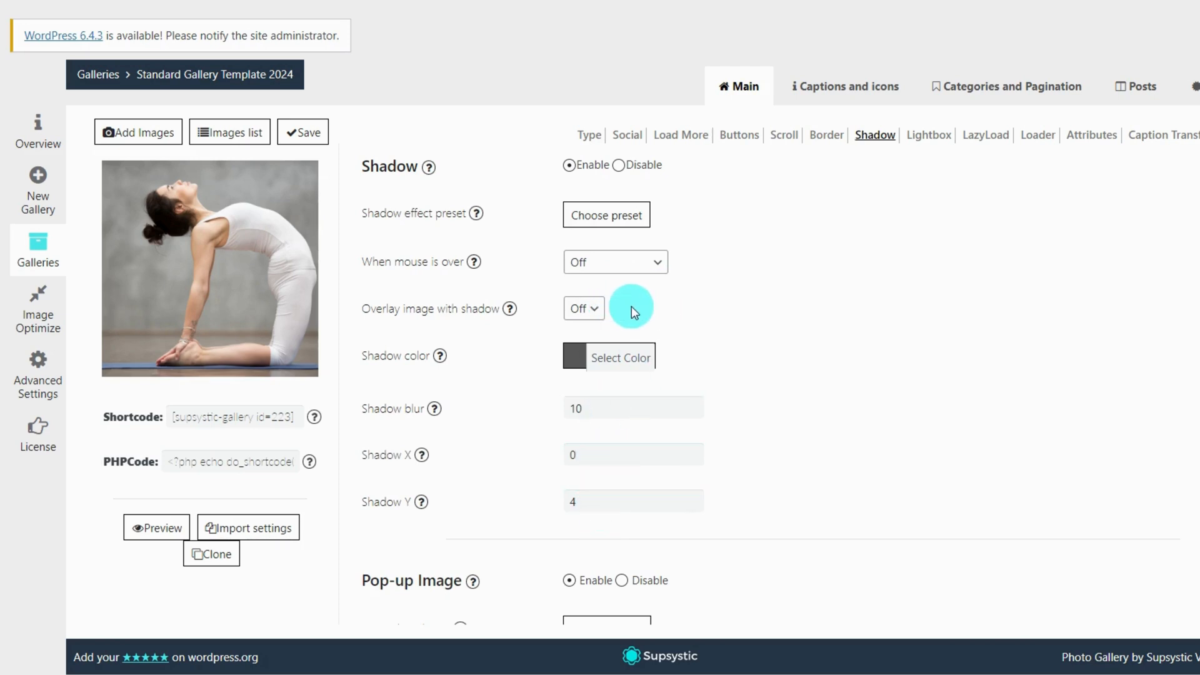
pyautogui.click(585, 309)
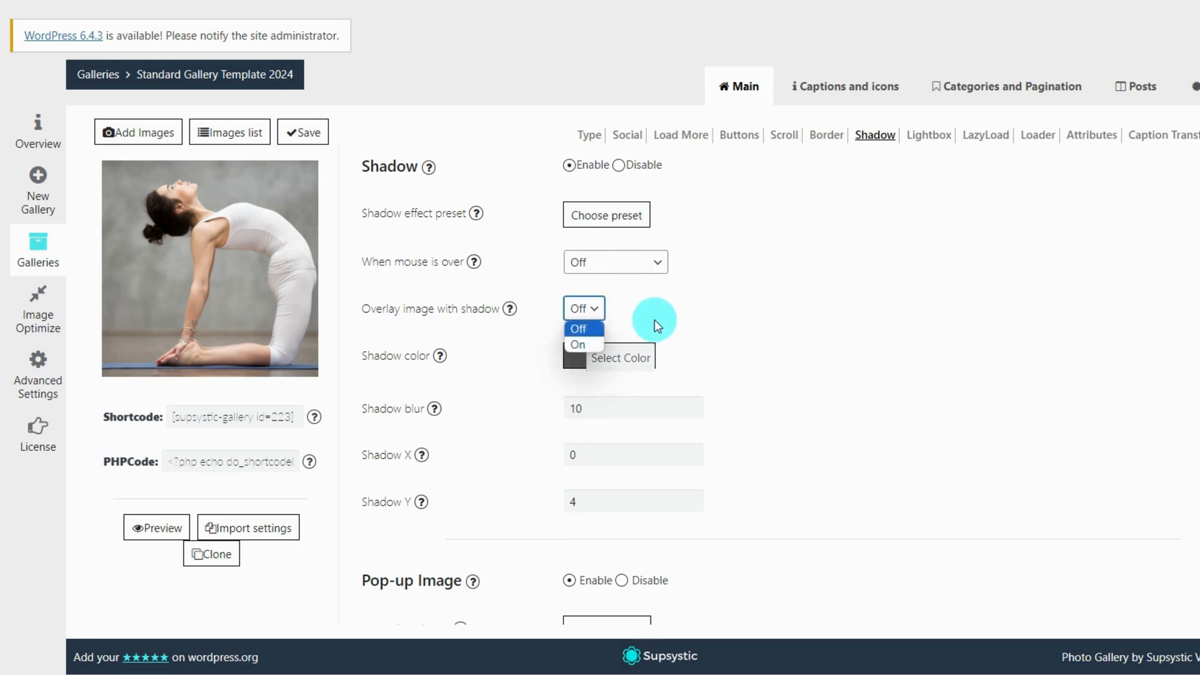
pyautogui.click(576, 345)
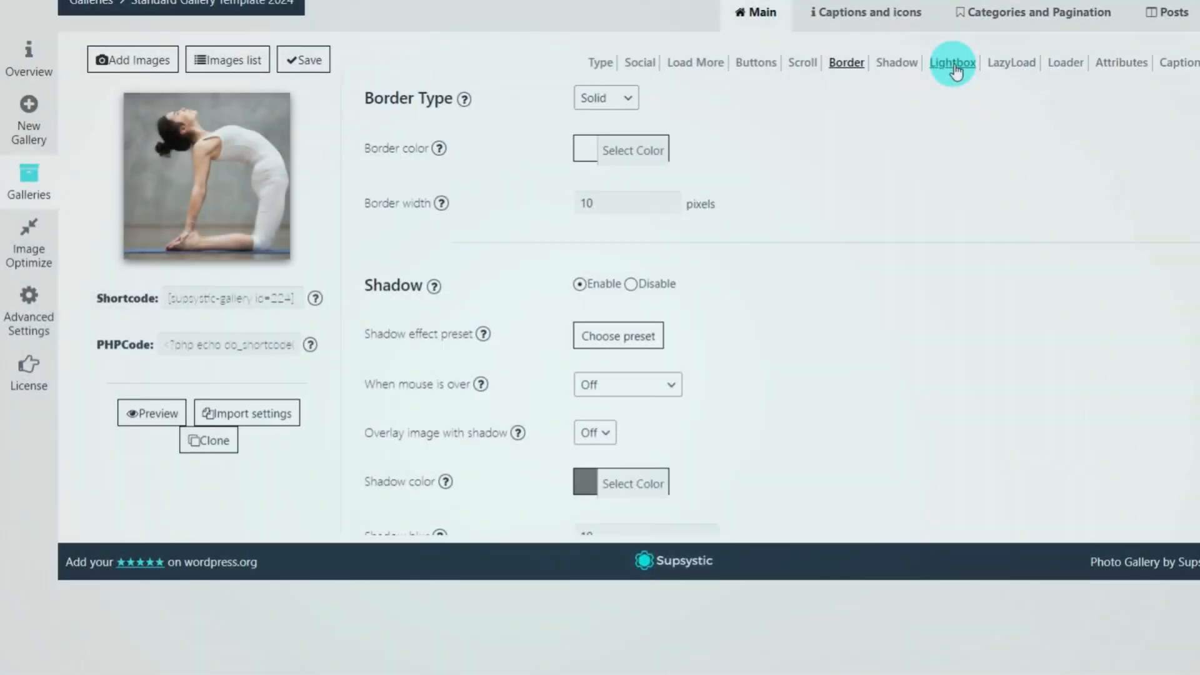
# Apply the galaxy pop-up lightbox theme, Theme 7
pyautogui.click(953, 63)
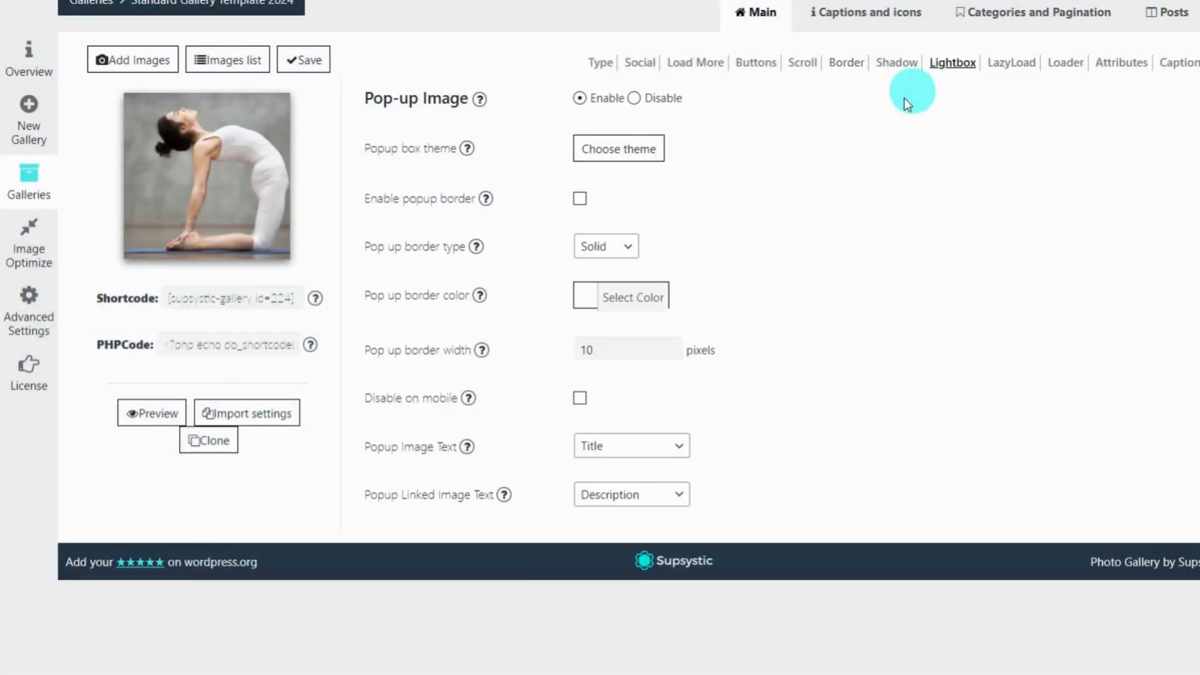
pyautogui.click(617, 156)
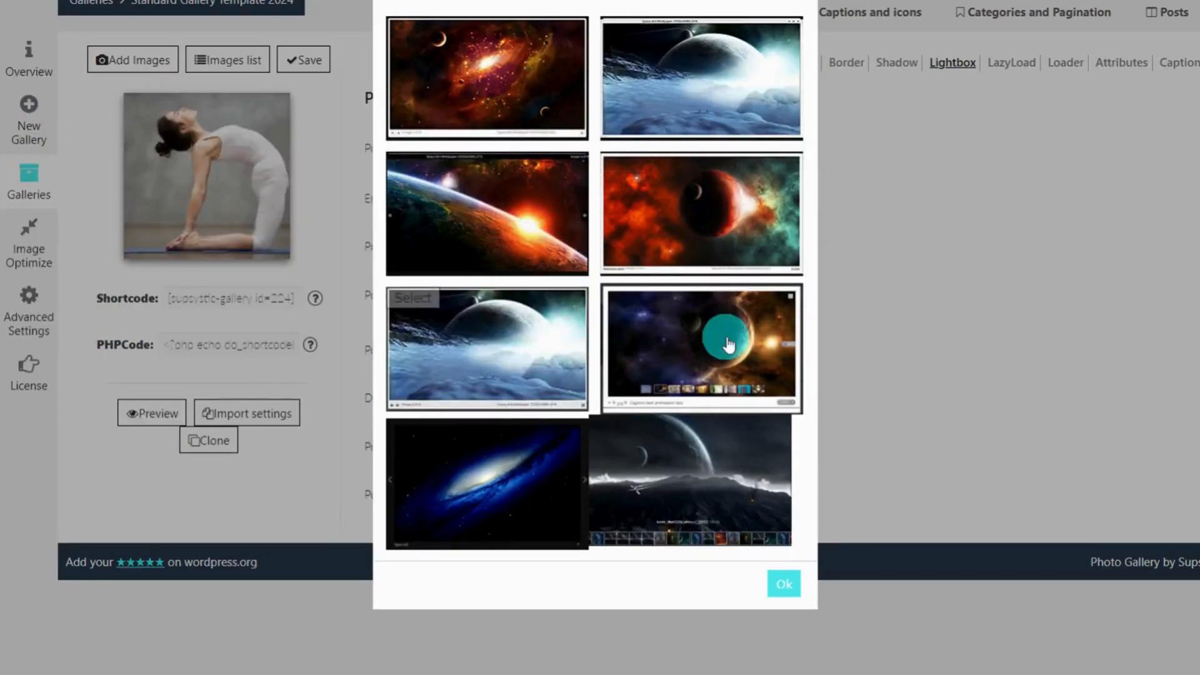
pyautogui.click(492, 477)
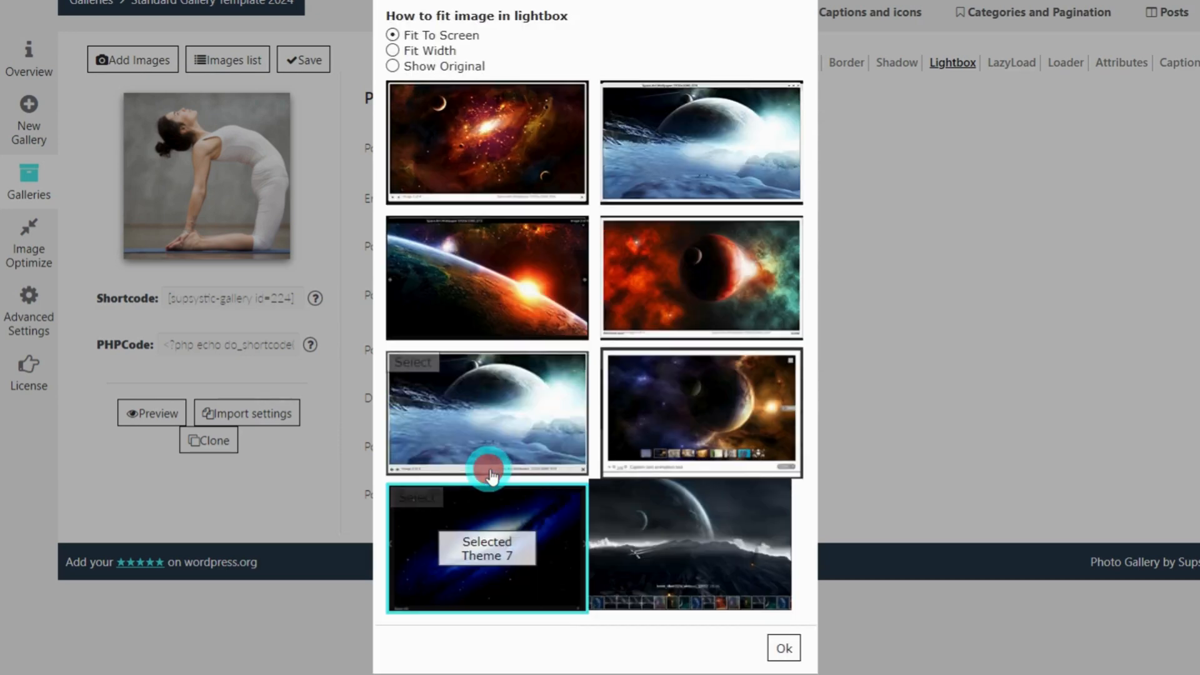
pyautogui.click(781, 647)
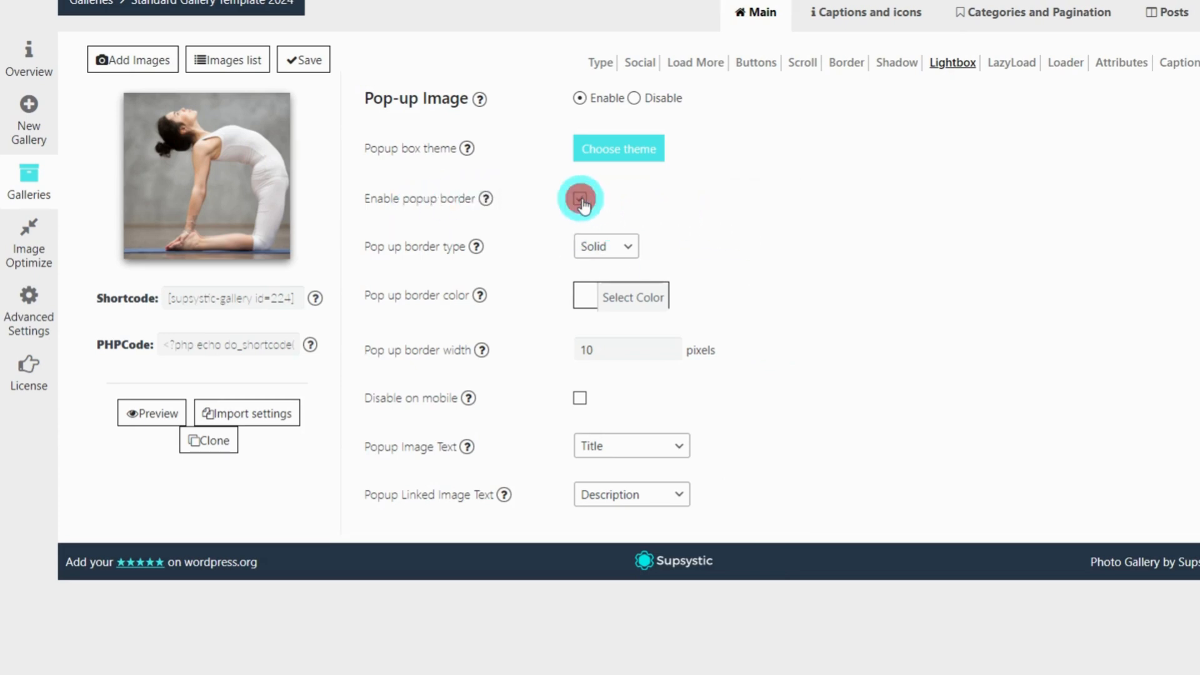
# Set the pop-up border type to None
pyautogui.click(580, 200)
pyautogui.click(607, 250)
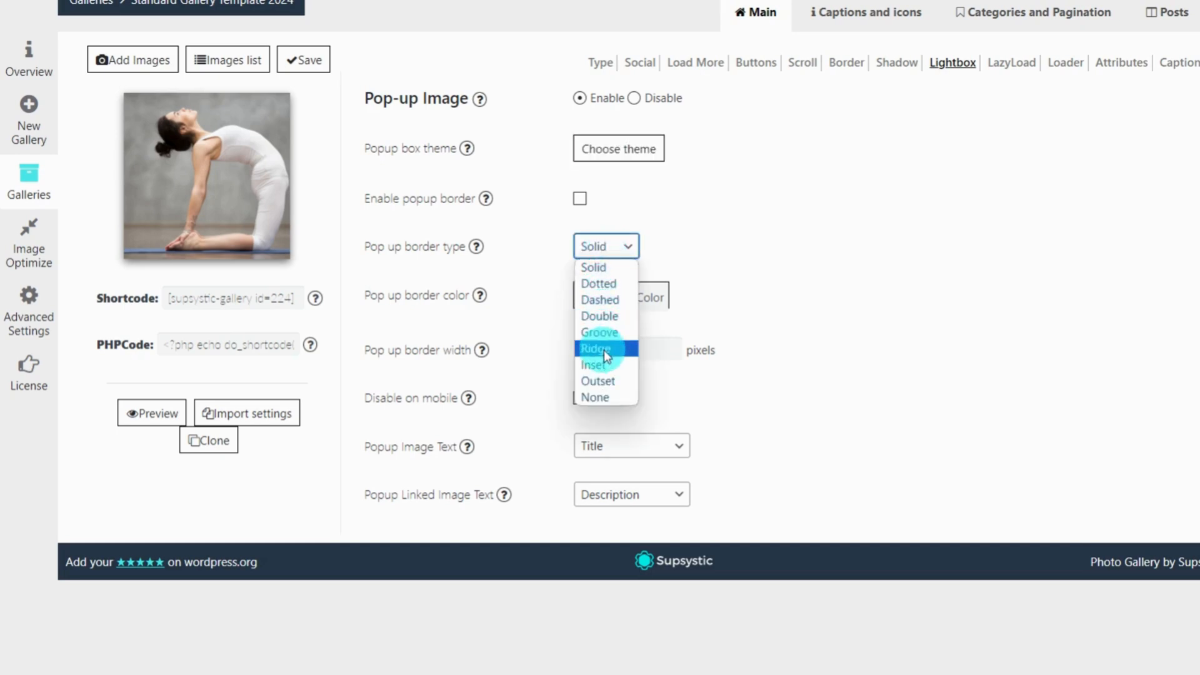
pyautogui.click(598, 398)
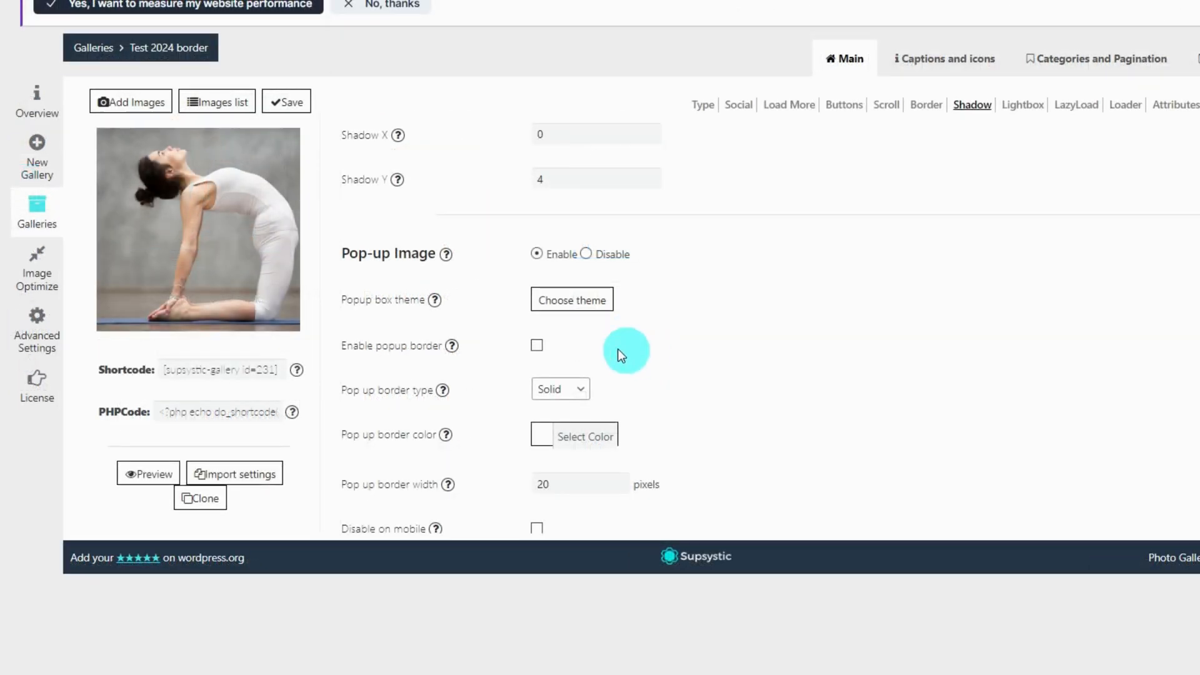
# Enable the pop-up border and revisit the pop-up theme choices
pyautogui.click(536, 345)
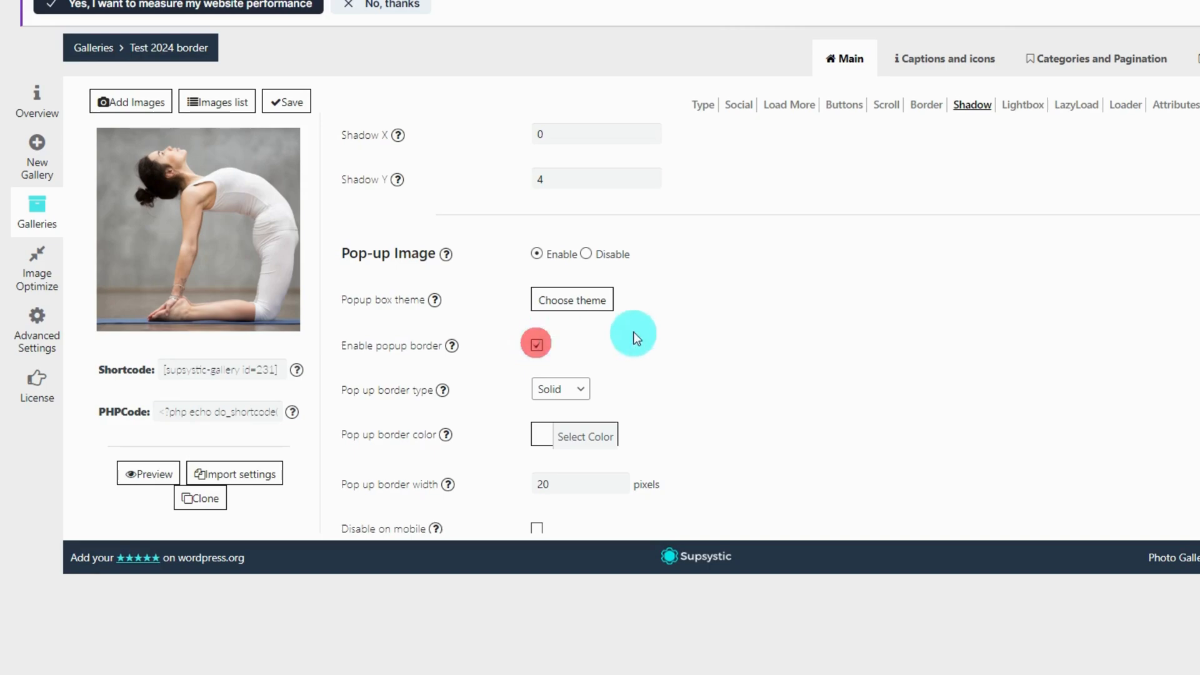
pyautogui.click(571, 300)
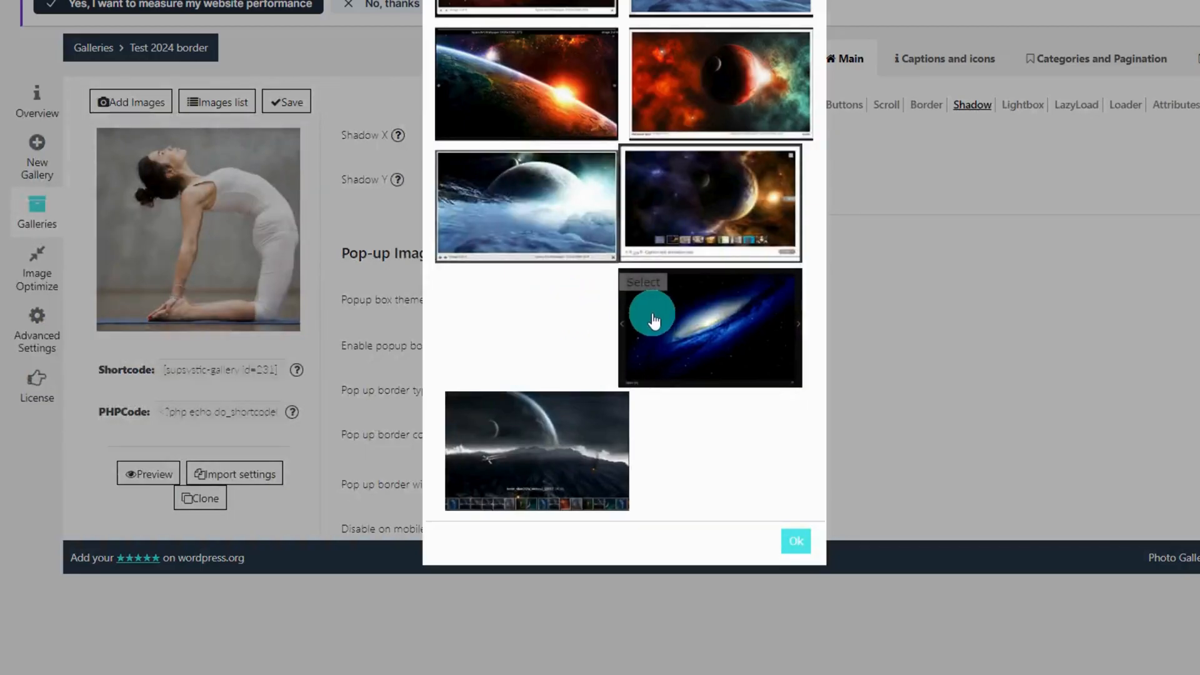
pyautogui.scroll(3, 638, 315)
pyautogui.click(694, 348)
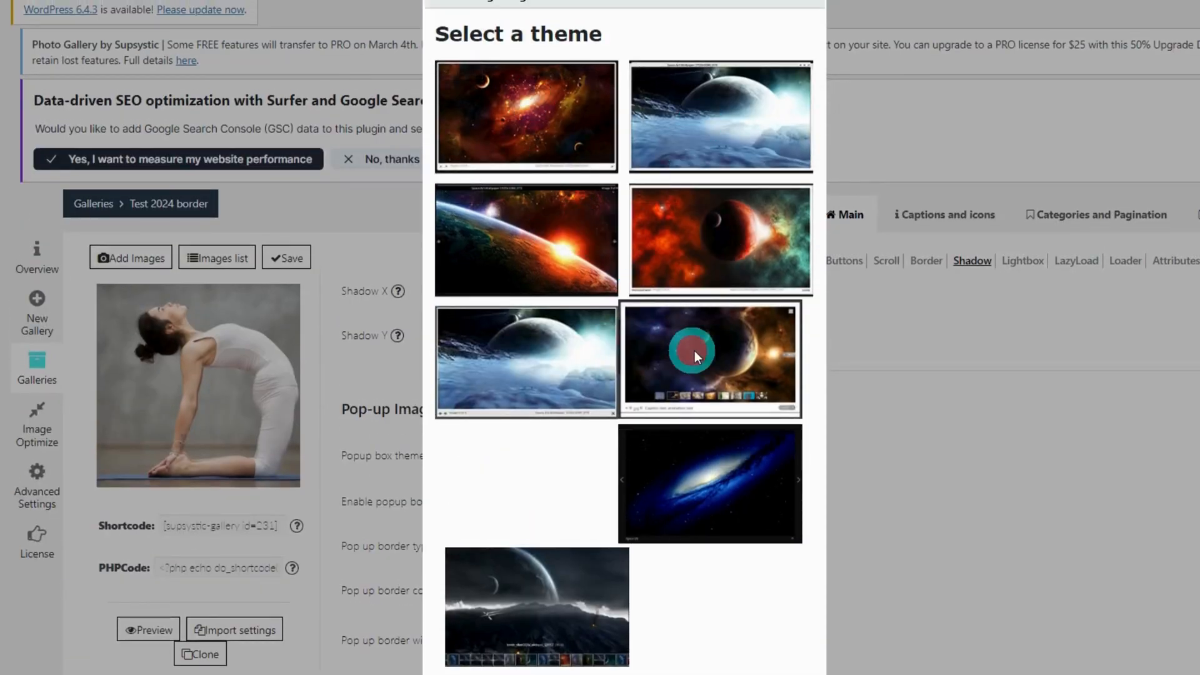
pyautogui.click(796, 674)
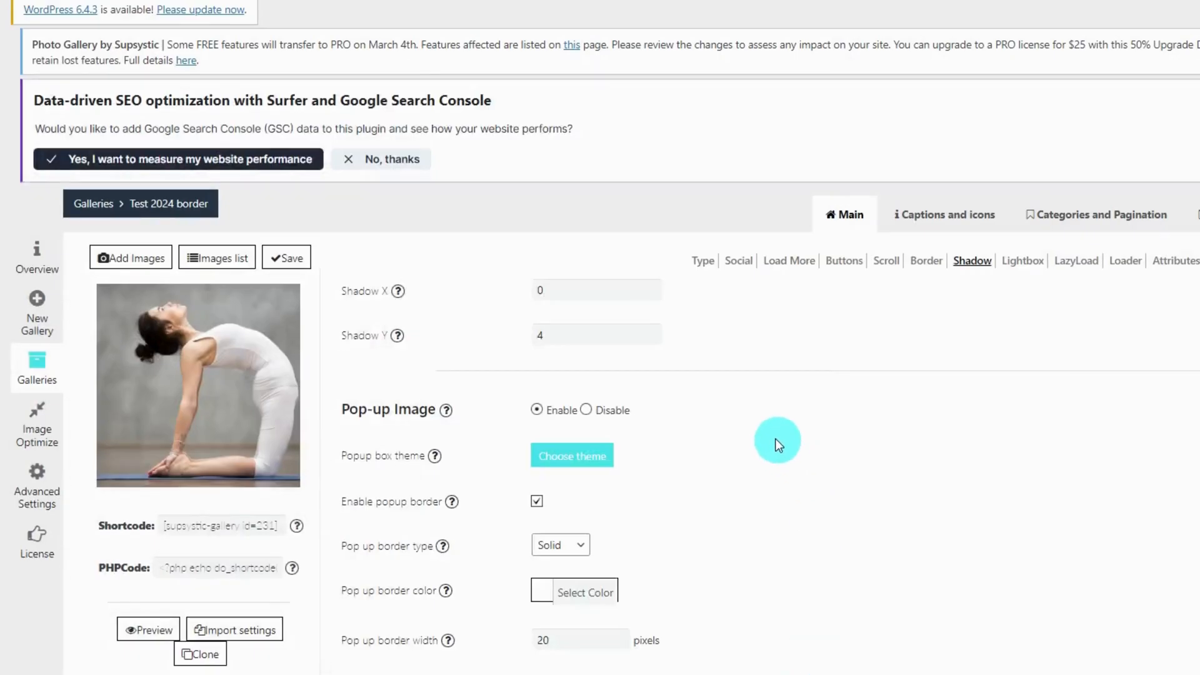
pyautogui.scroll(-1, 775, 441)
# Keep the pop-up border Solid, make it orange, and save the gallery
pyautogui.click(570, 456)
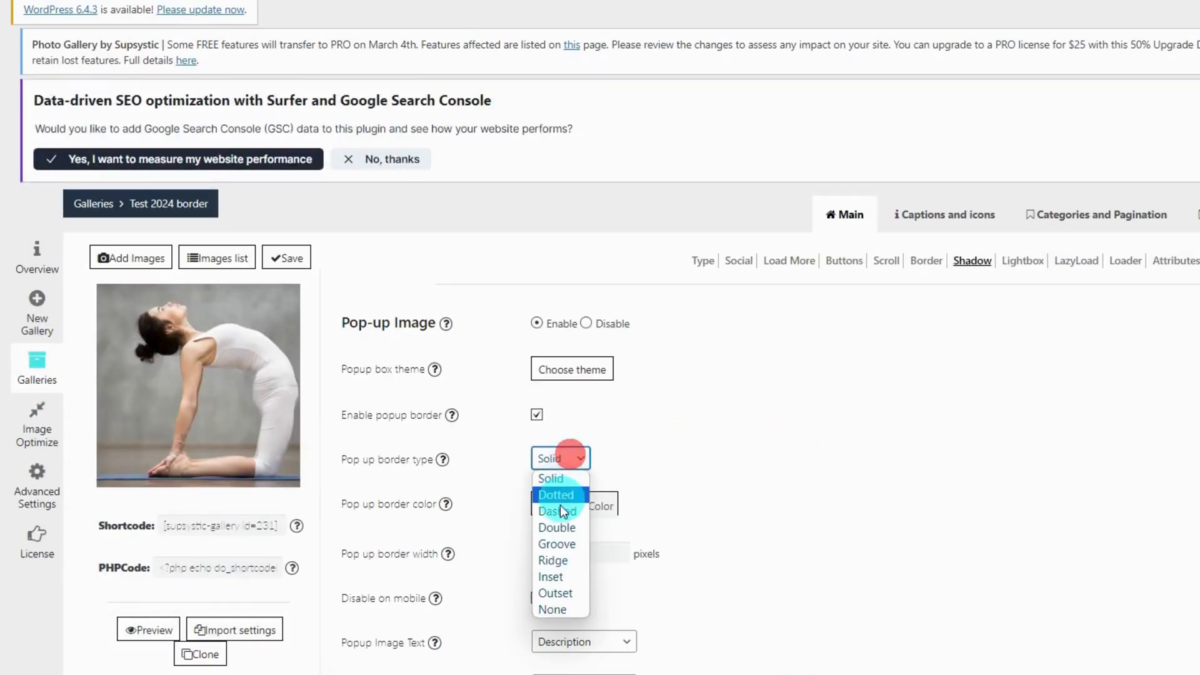
pyautogui.click(557, 483)
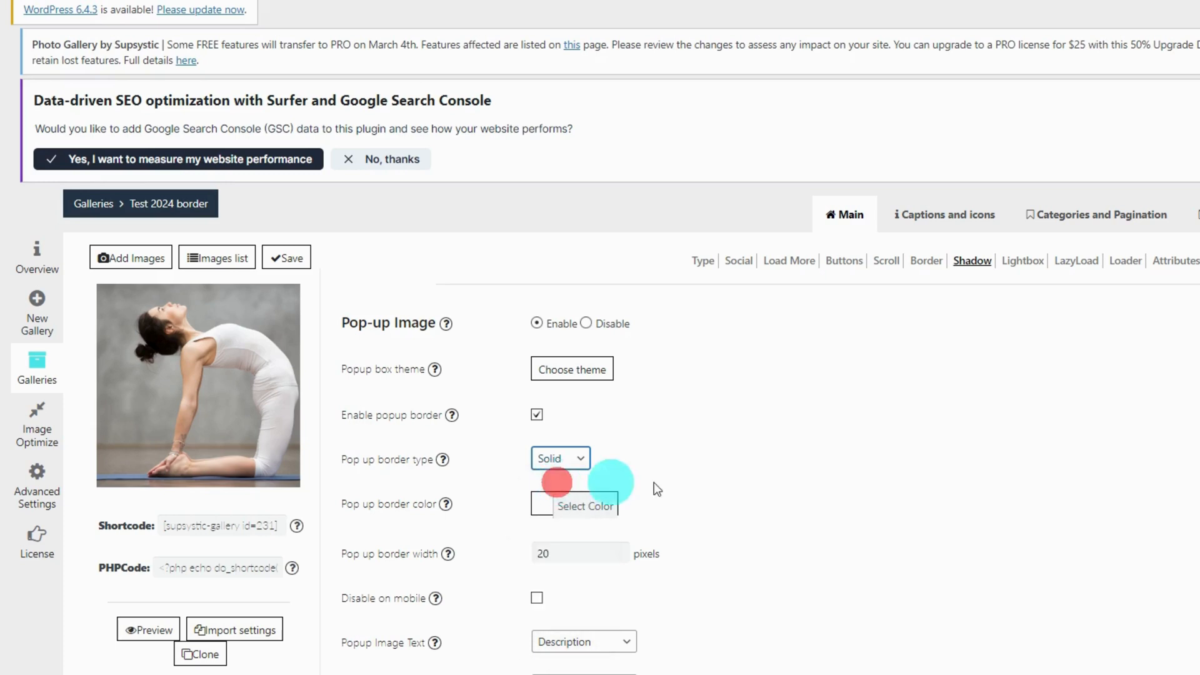
pyautogui.click(540, 504)
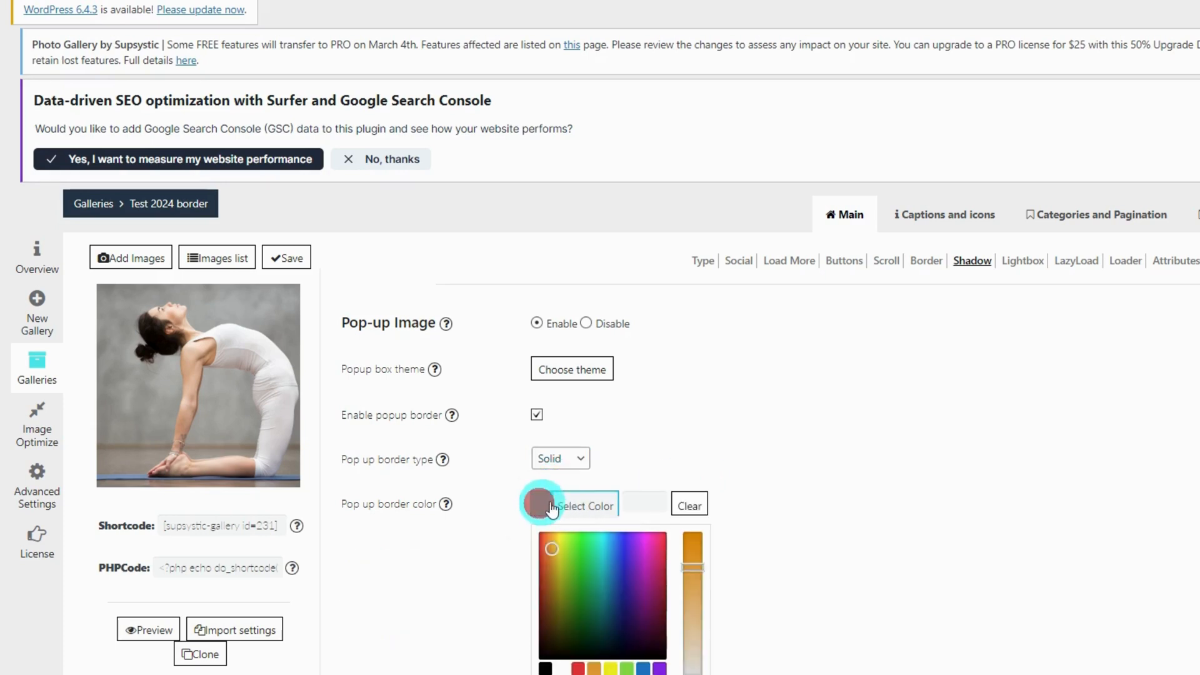
pyautogui.click(592, 667)
pyautogui.click(759, 520)
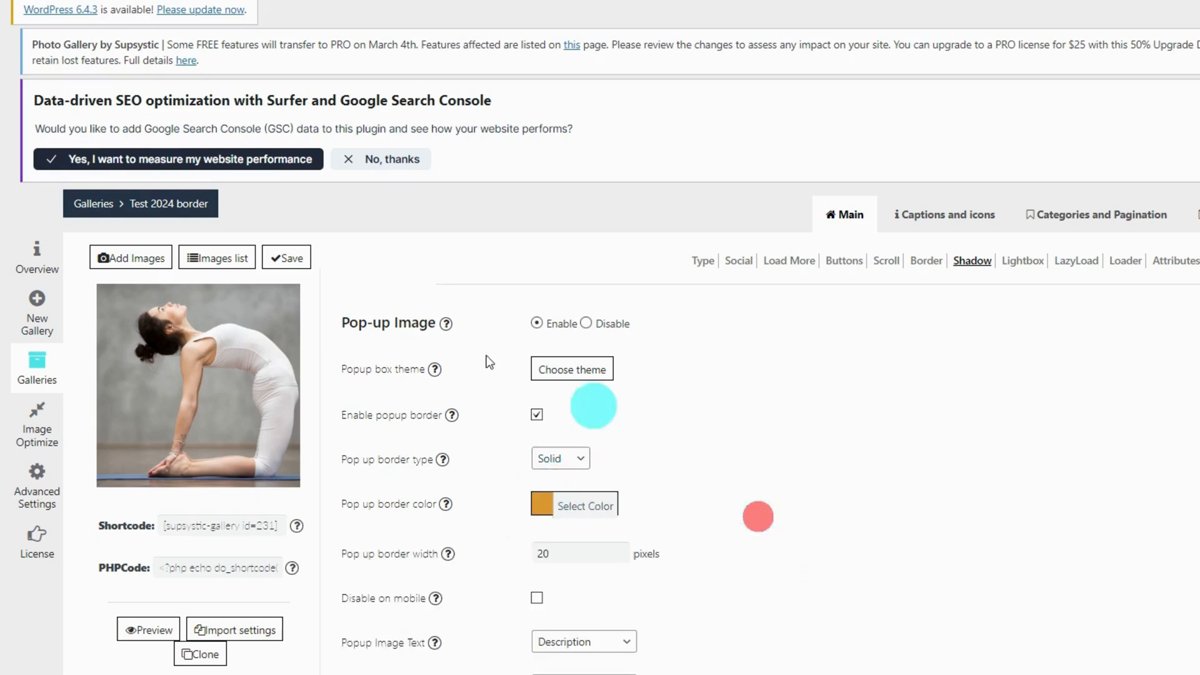
pyautogui.click(286, 258)
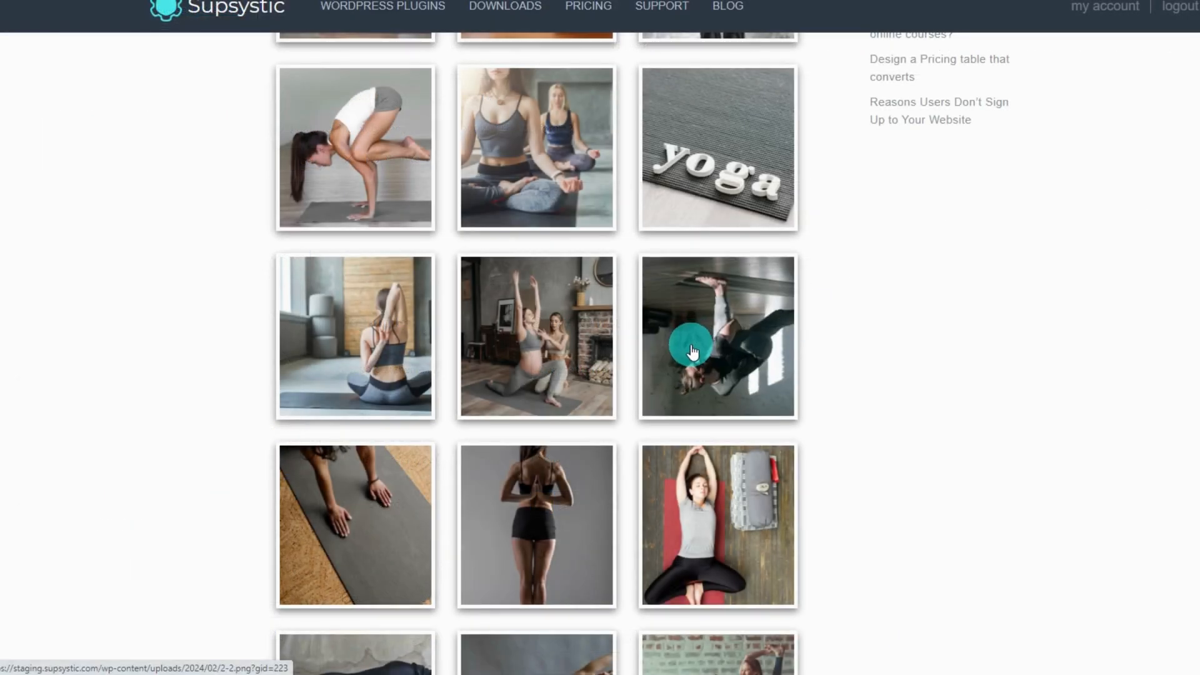
# Open a yoga photo in the lightbox on the live gallery page
pyautogui.click(694, 346)
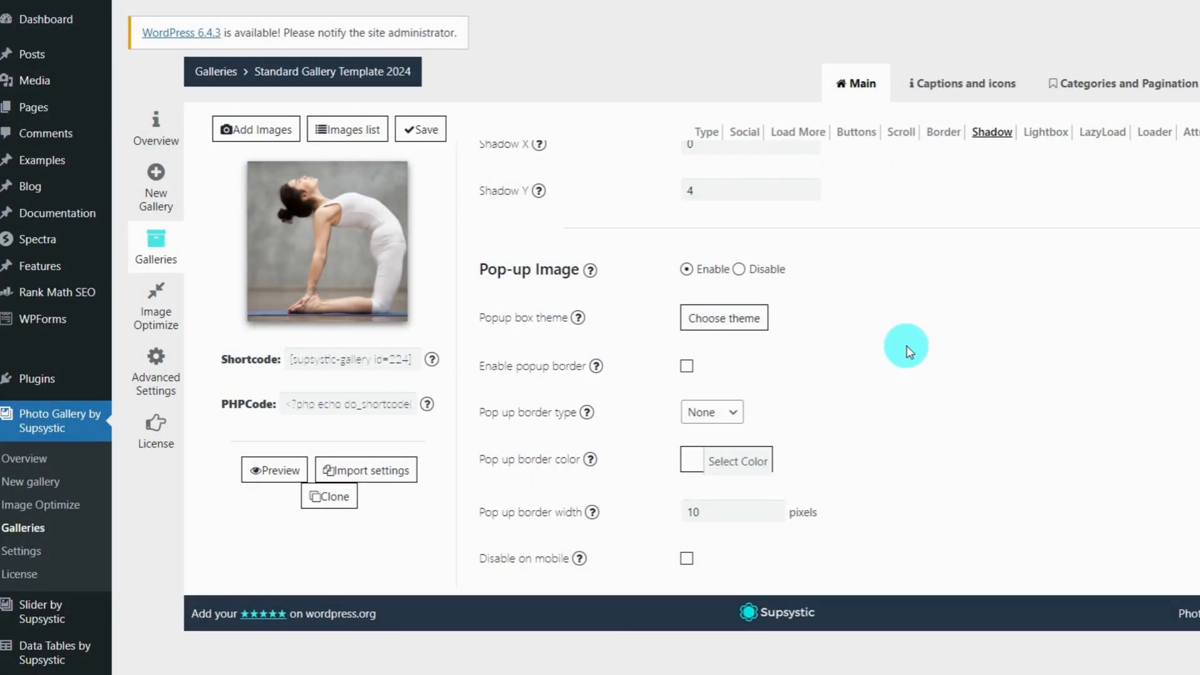
# Review the images' SEO title captions, then open the Captions and icons settings tab
pyautogui.click(347, 131)
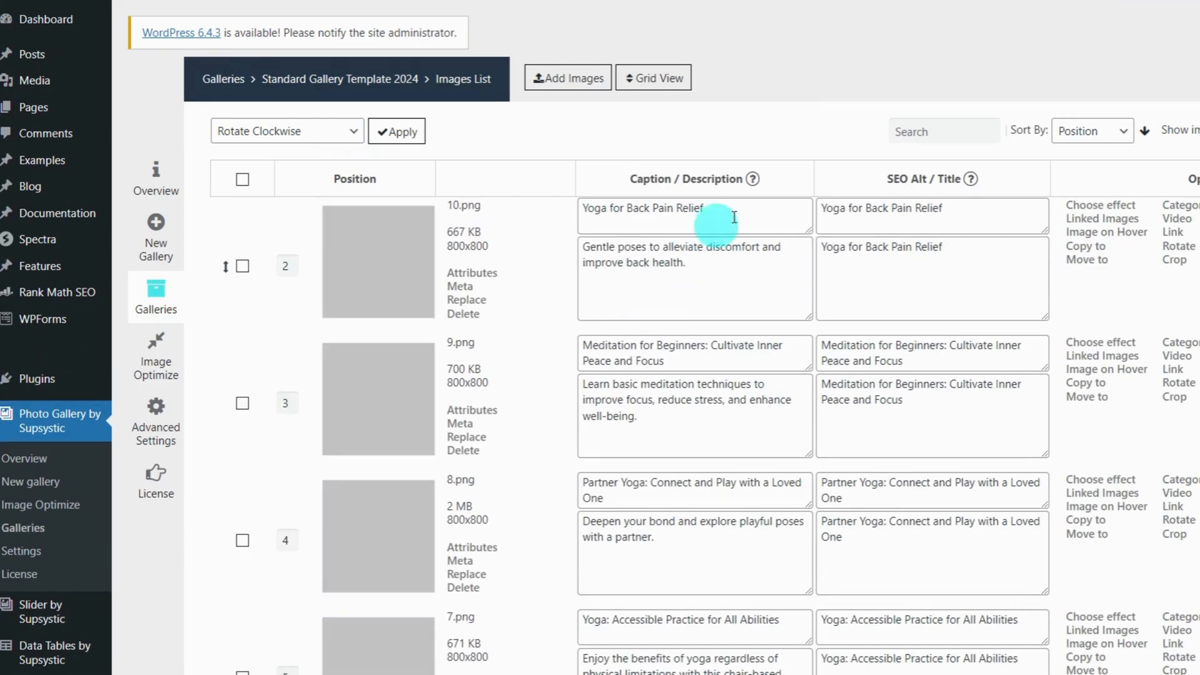
pyautogui.click(859, 251)
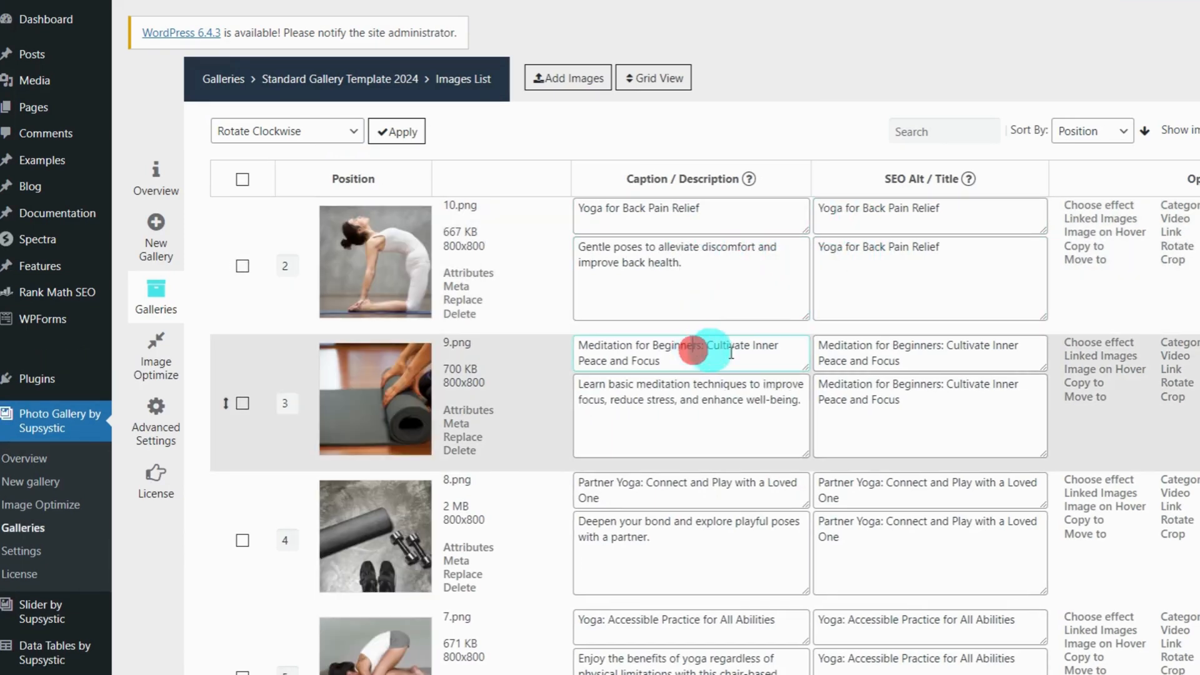
pyautogui.click(877, 358)
pyautogui.scroll(-4, 875, 357)
pyautogui.scroll(4, 719, 335)
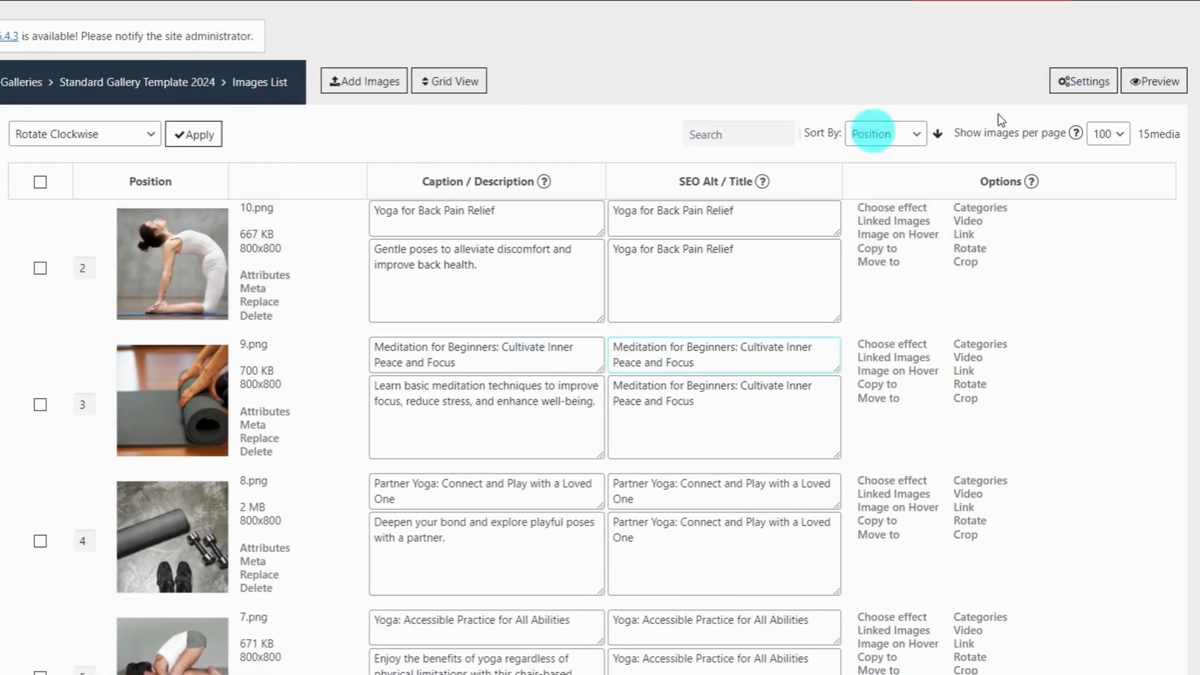
pyautogui.click(1088, 83)
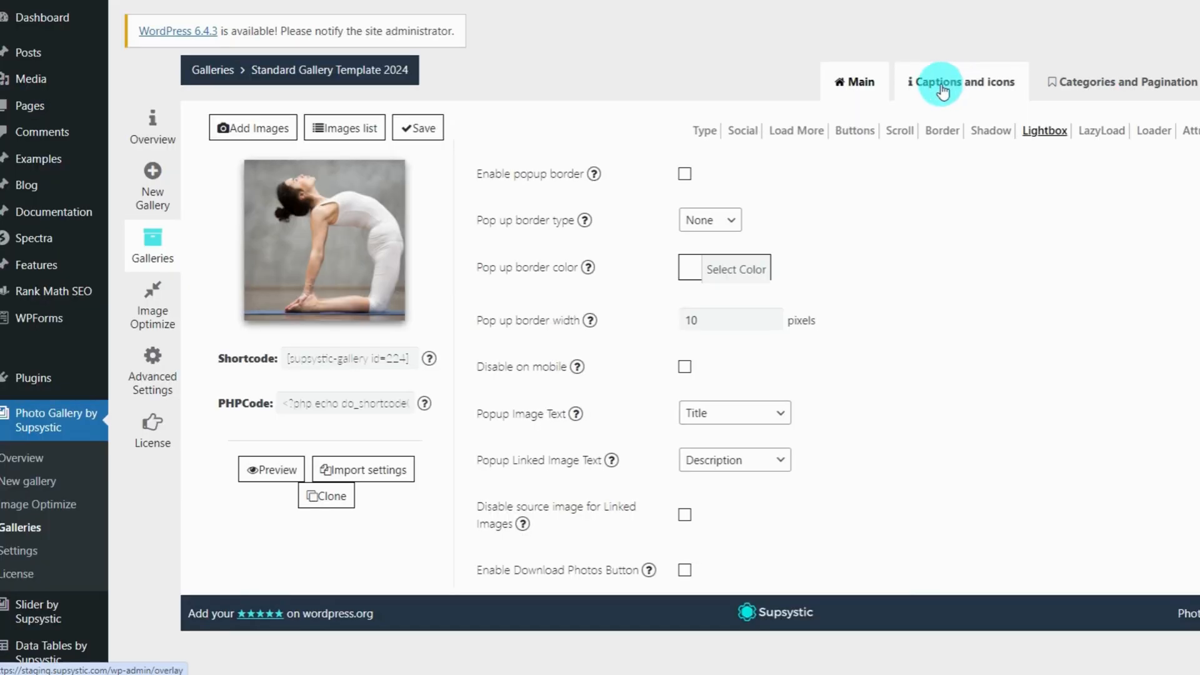
pyautogui.click(742, 86)
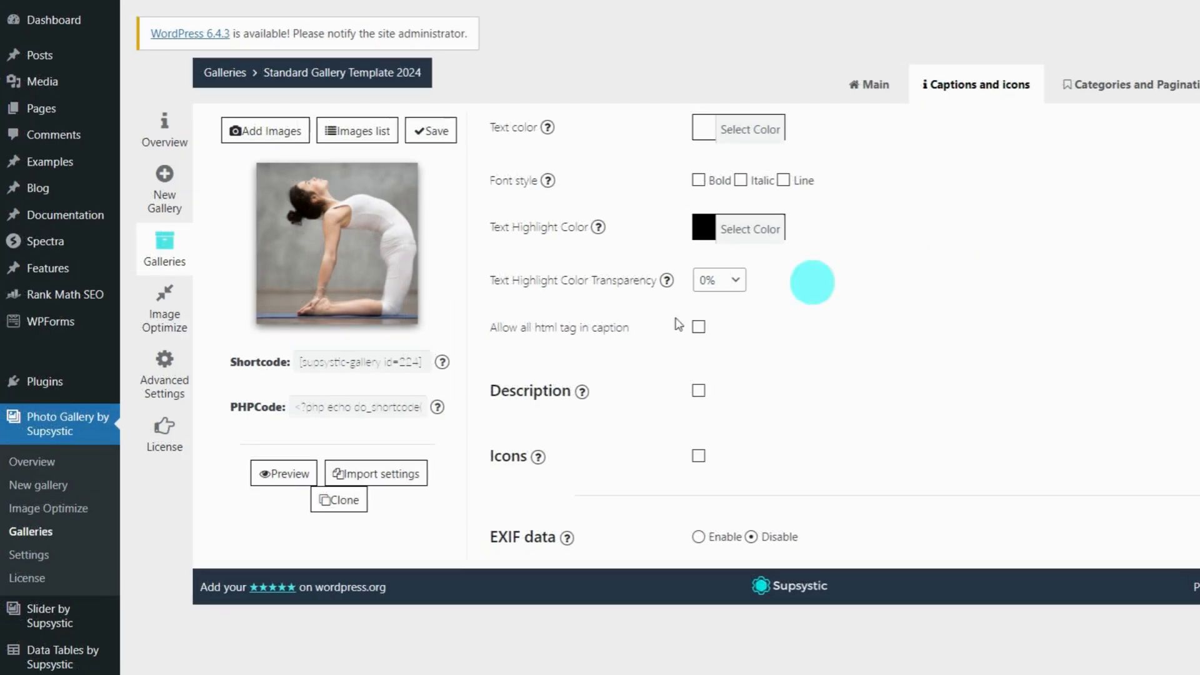
# Give the caption text a white highlight with 30% transparency
pyautogui.moveTo(312, 296)
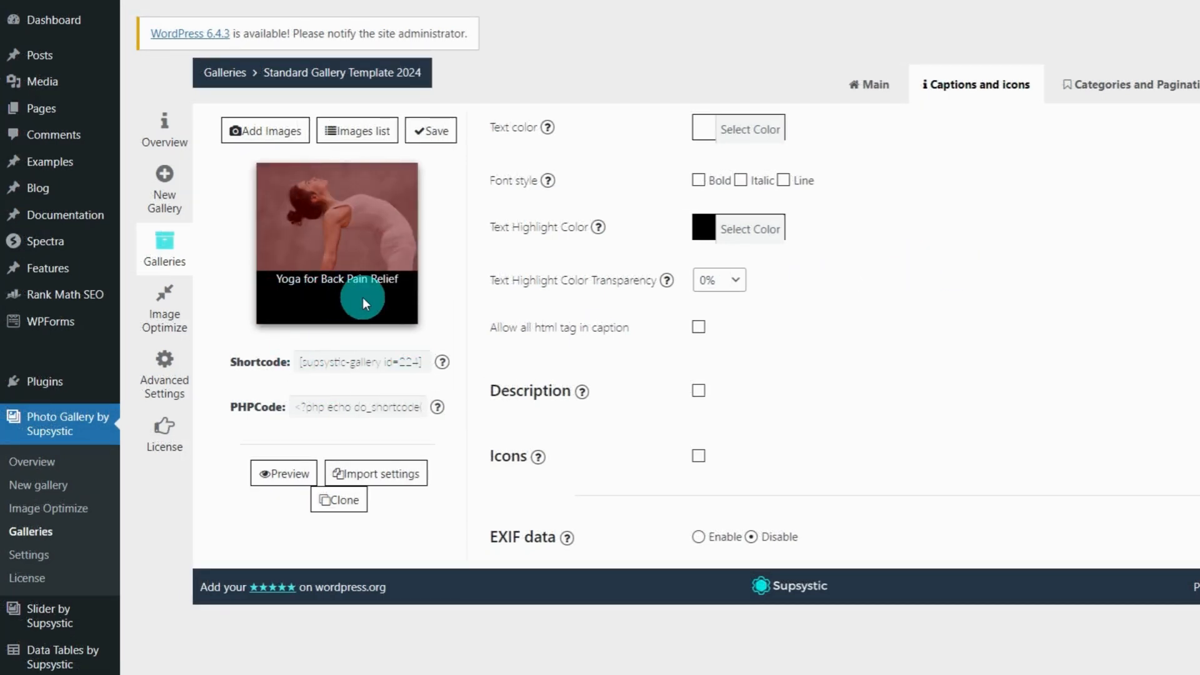
pyautogui.click(707, 227)
pyautogui.click(724, 404)
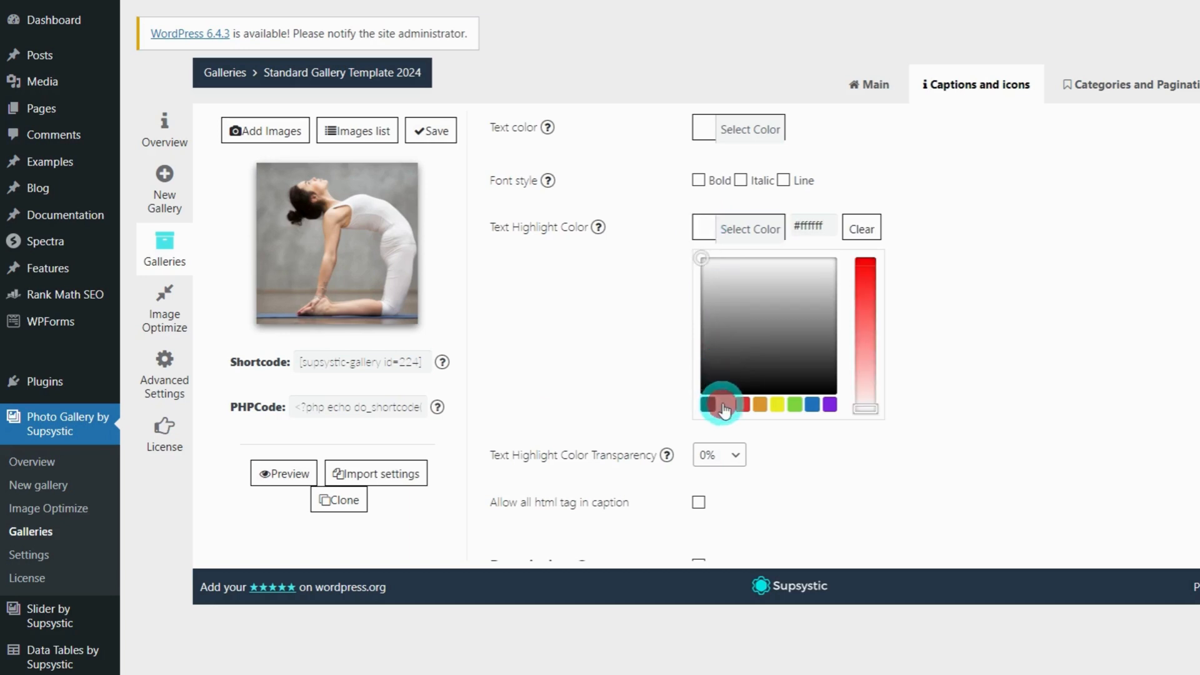
pyautogui.click(944, 338)
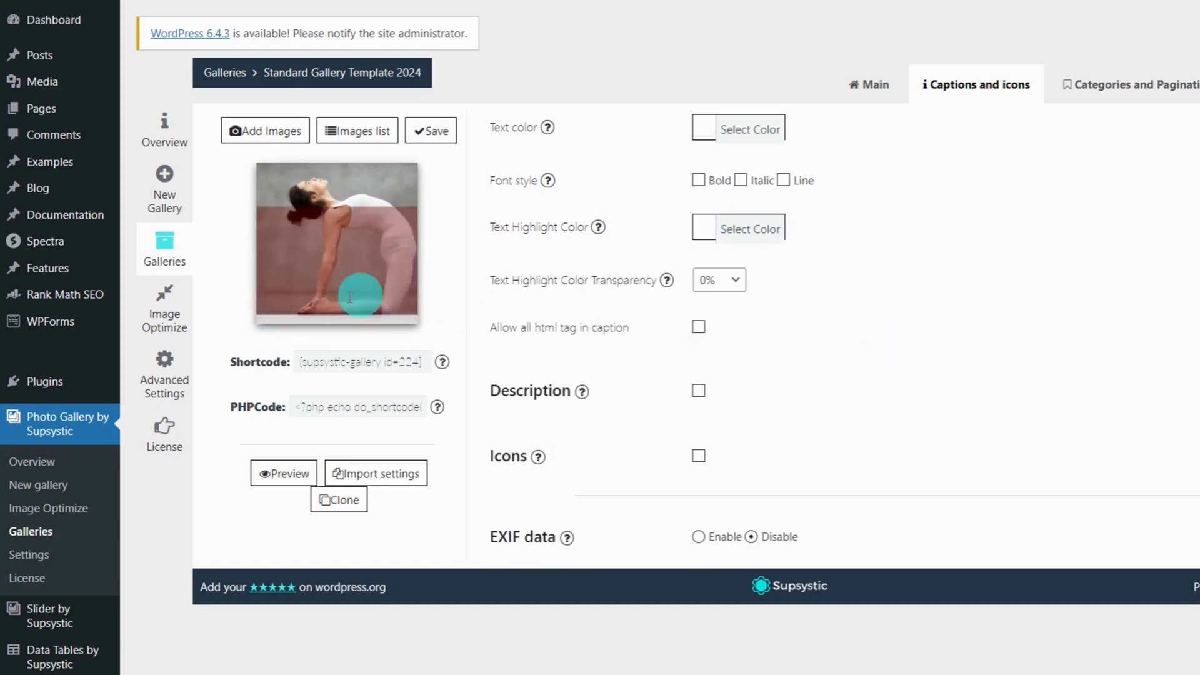
pyautogui.moveTo(369, 293)
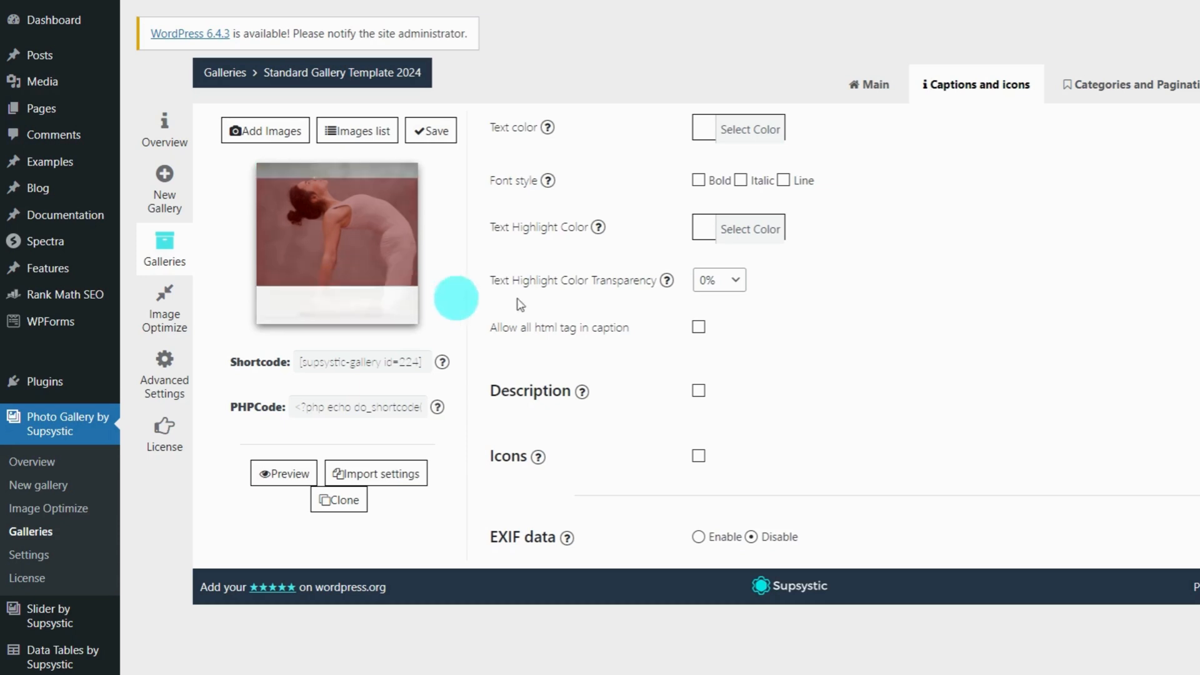
pyautogui.click(732, 281)
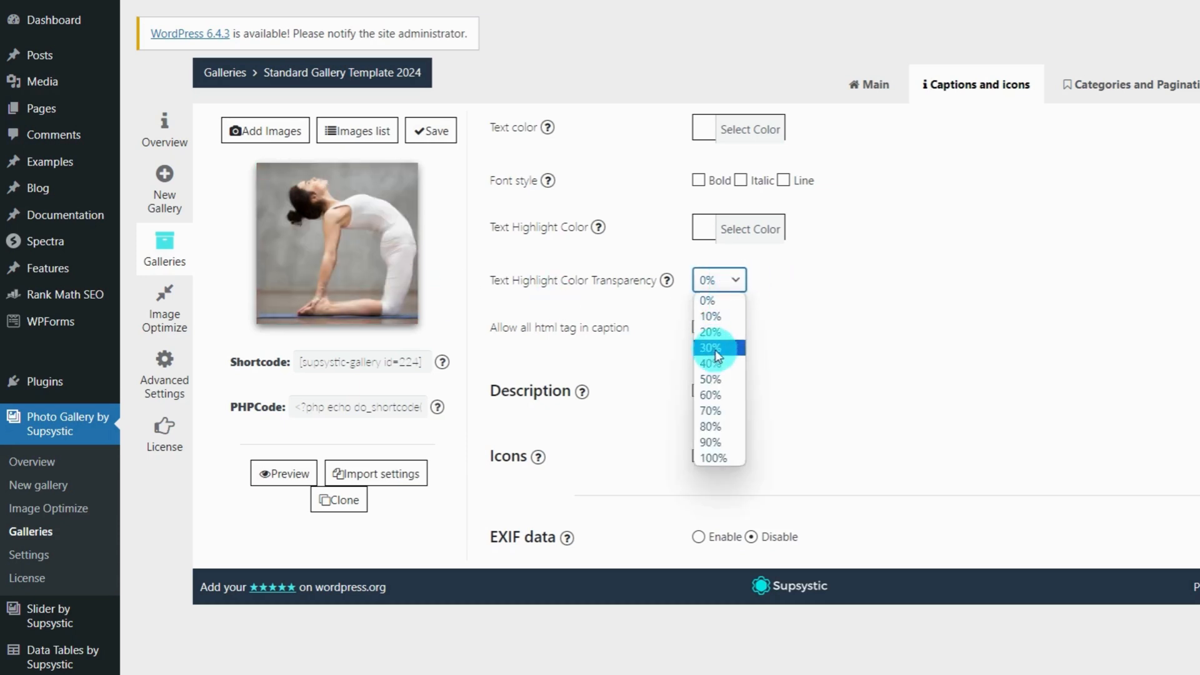
pyautogui.click(716, 347)
# Pick a new caption text colour from the Text color swatches
pyautogui.moveTo(375, 245)
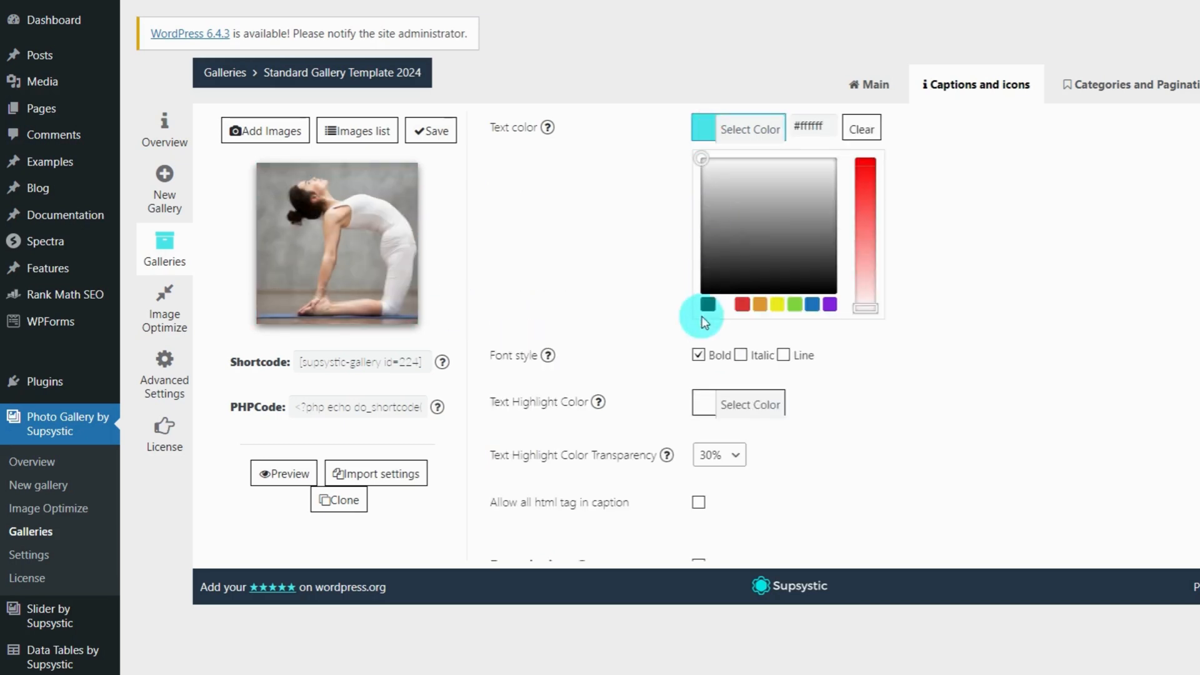
pyautogui.click(705, 304)
pyautogui.click(846, 351)
pyautogui.moveTo(345, 265)
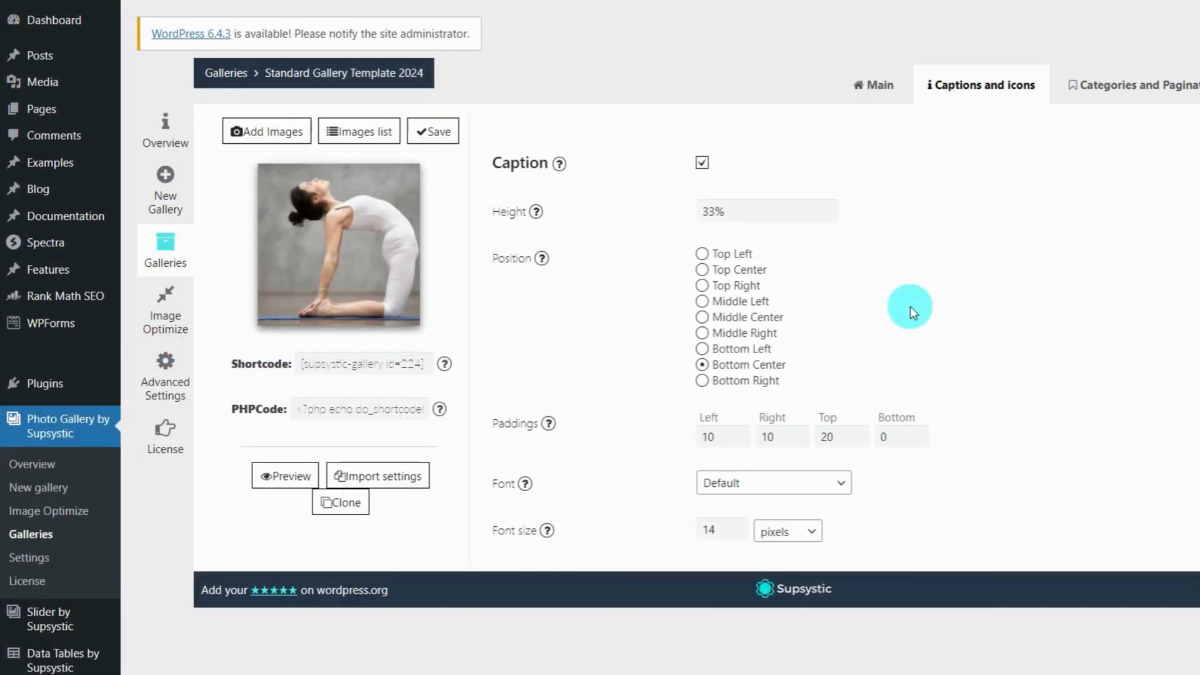
# Set the caption background colour to white and save the gallery
pyautogui.moveTo(300, 273)
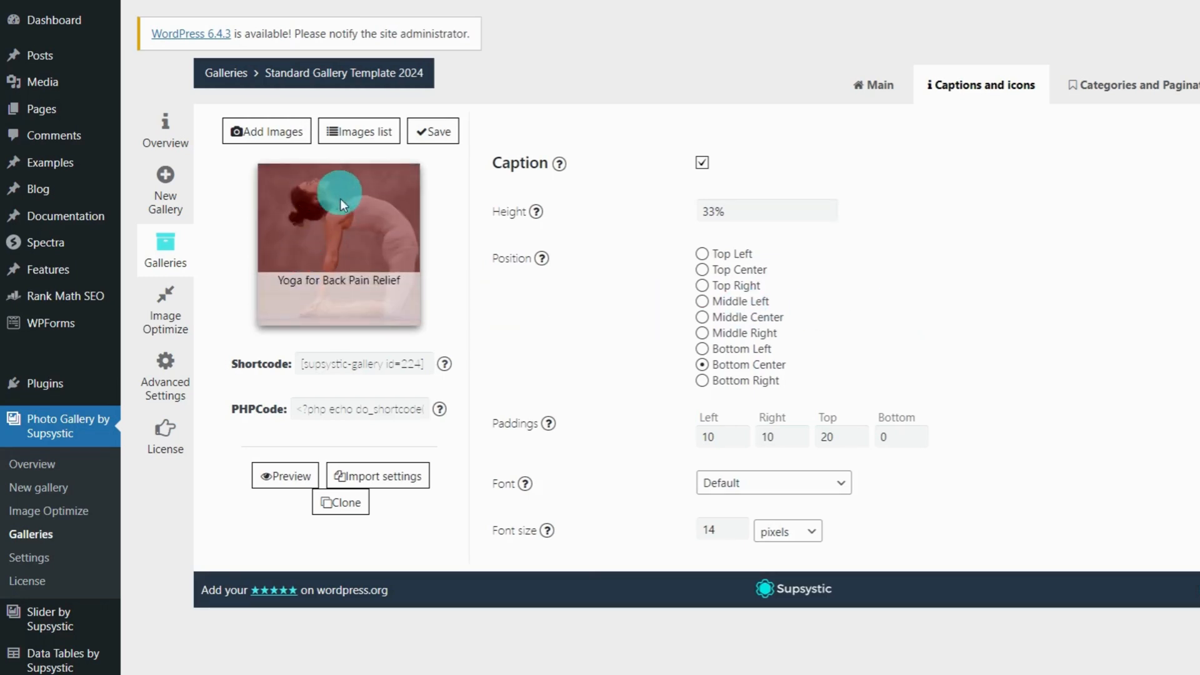
pyautogui.scroll(7, 658, 340)
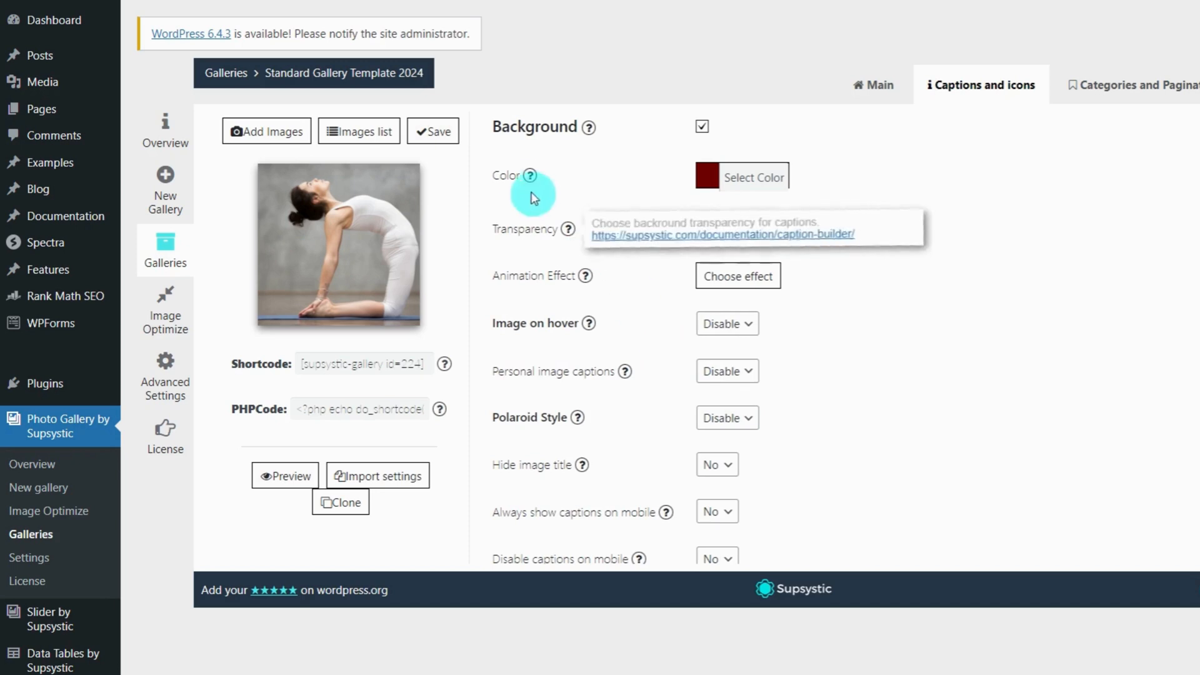
pyautogui.click(711, 184)
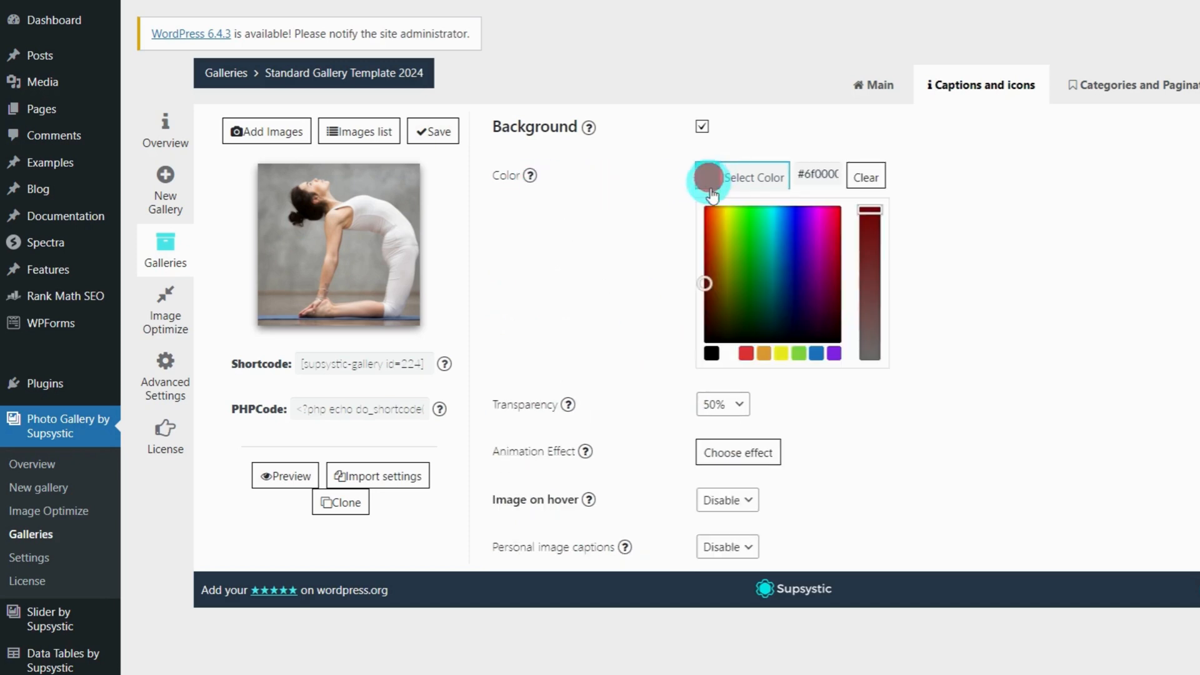
pyautogui.click(727, 357)
pyautogui.click(632, 222)
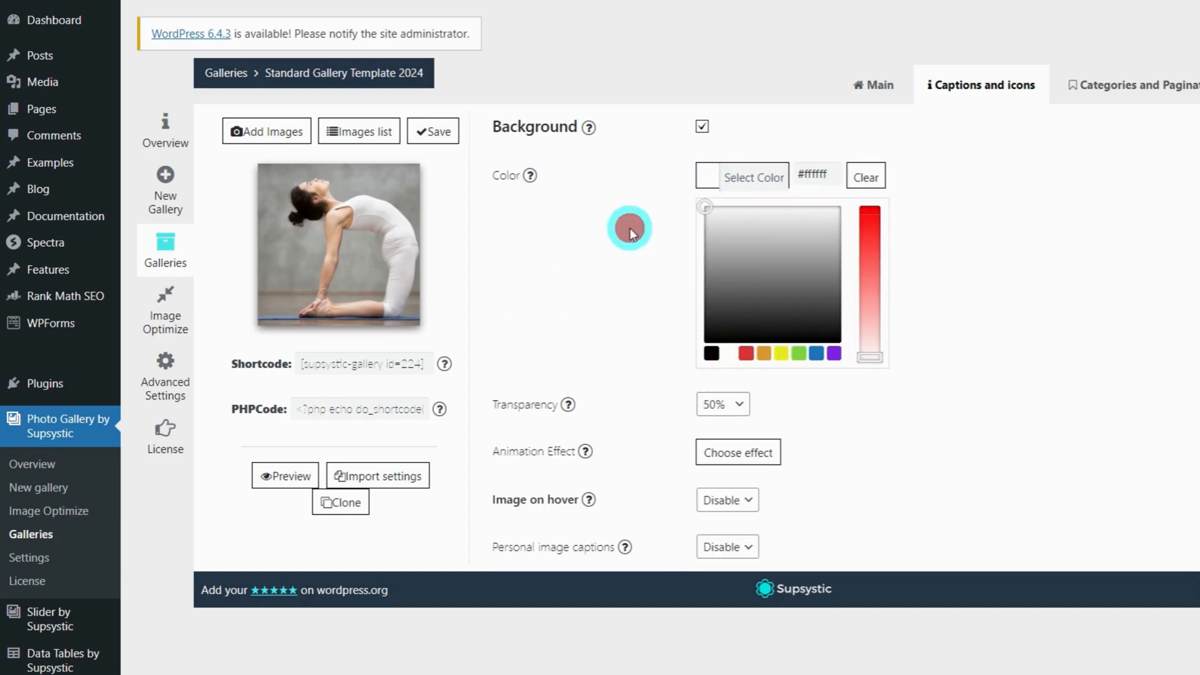
pyautogui.click(433, 135)
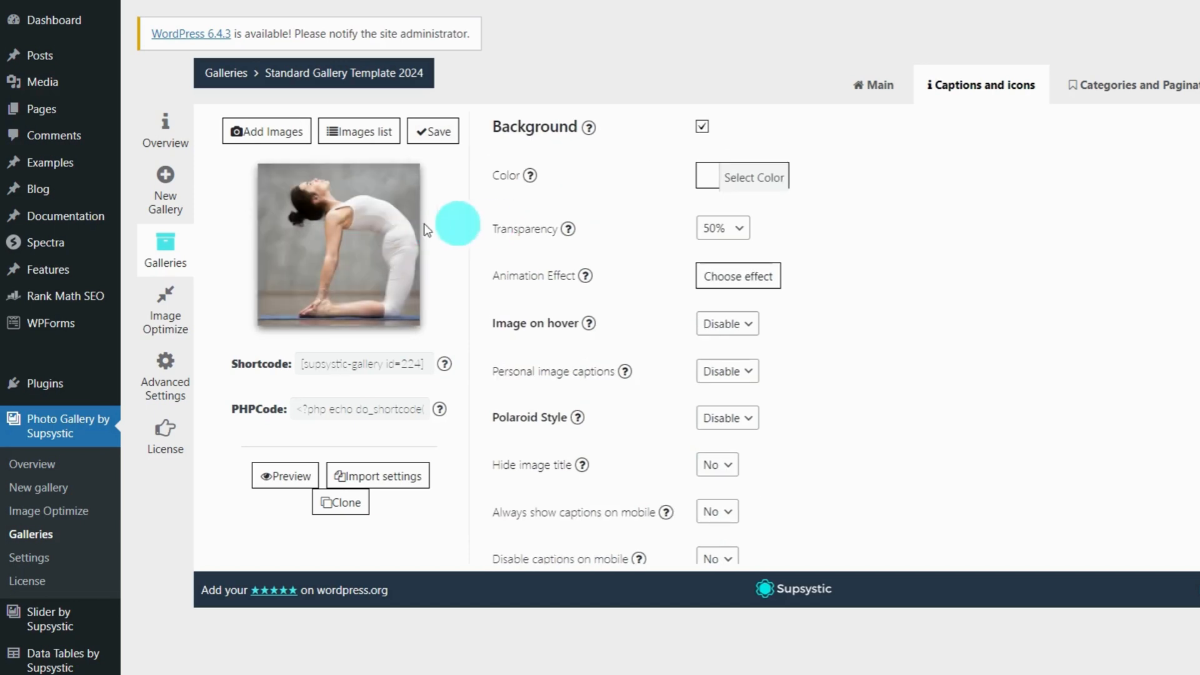
# Change the caption background to grey (#8e8e8e) and save the gallery again
pyautogui.click(703, 182)
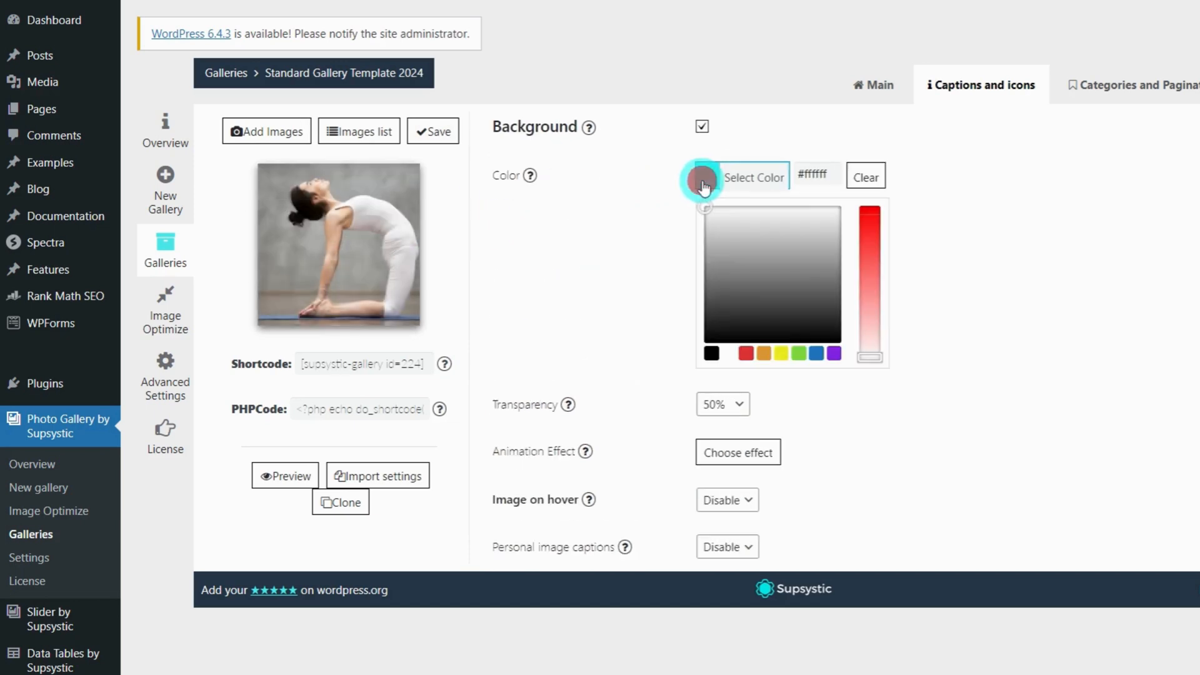
pyautogui.click(720, 267)
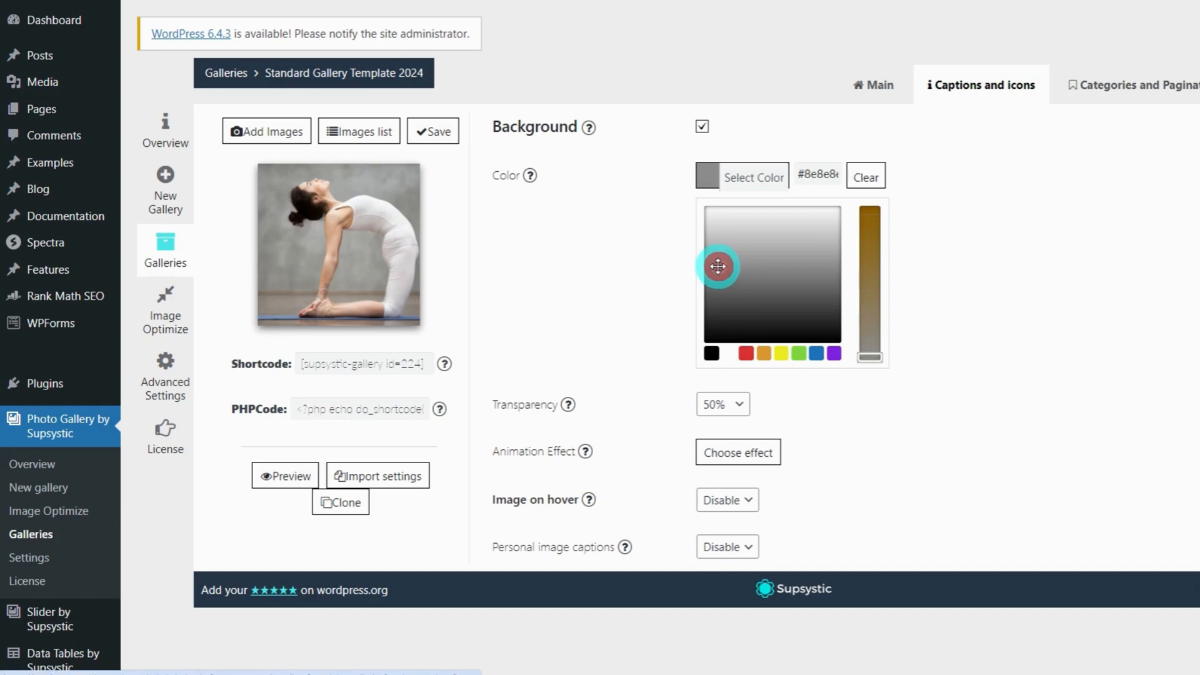
pyautogui.moveTo(719, 267); pyautogui.dragTo(713, 264)
pyautogui.click(635, 244)
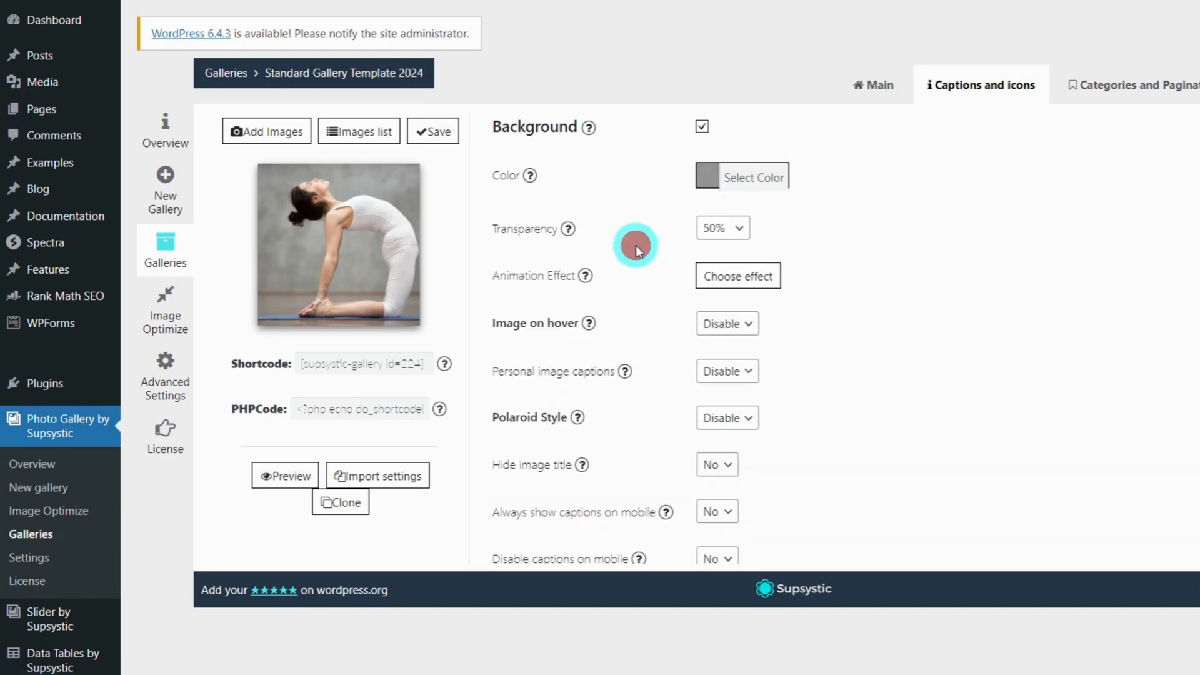
pyautogui.click(431, 132)
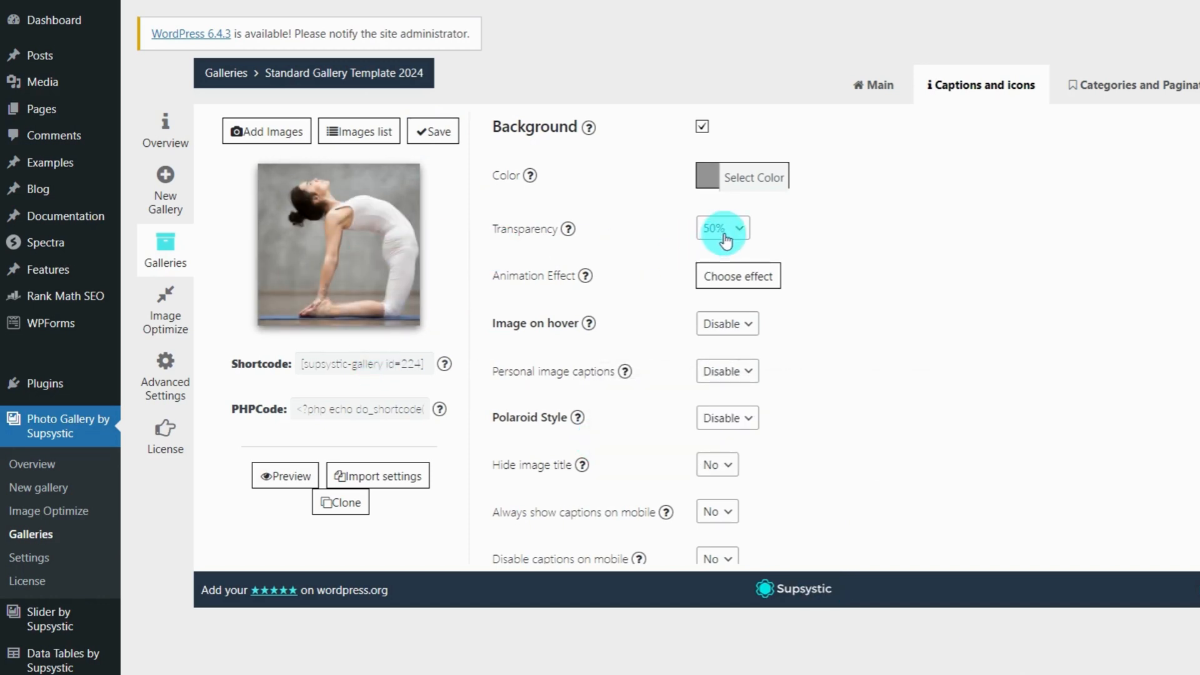
# Pick Quarter Slide Up as the caption overlay effect and save the gallery
pyautogui.click(721, 282)
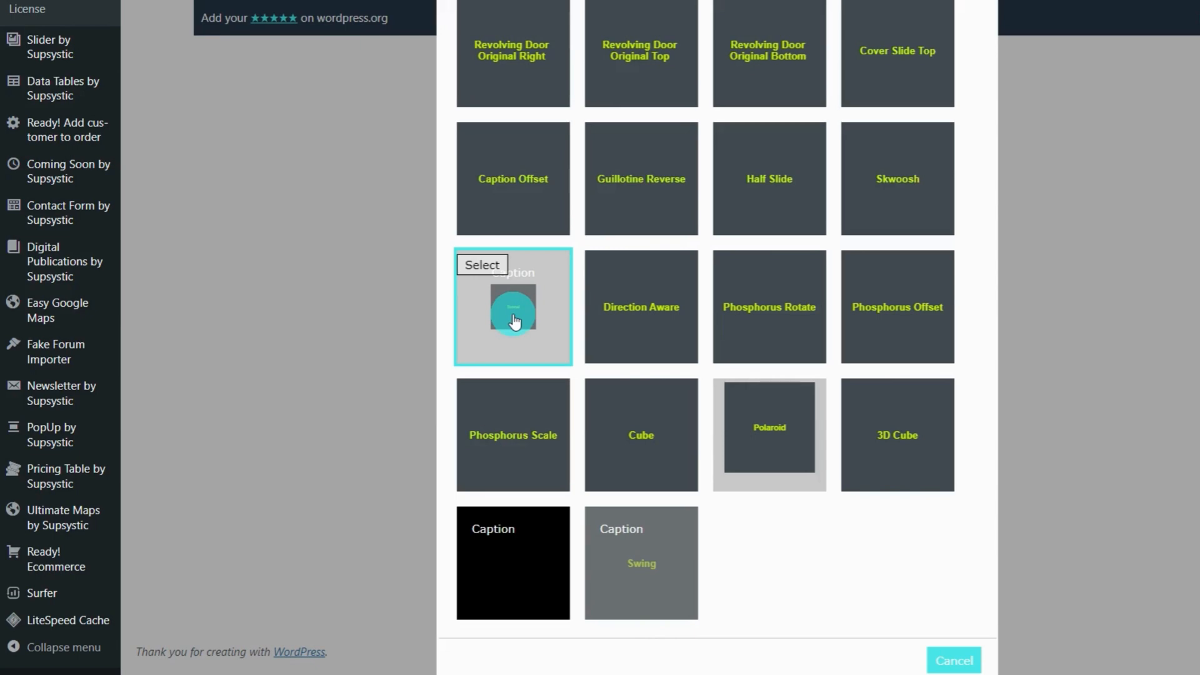
pyautogui.scroll(5, 514, 320)
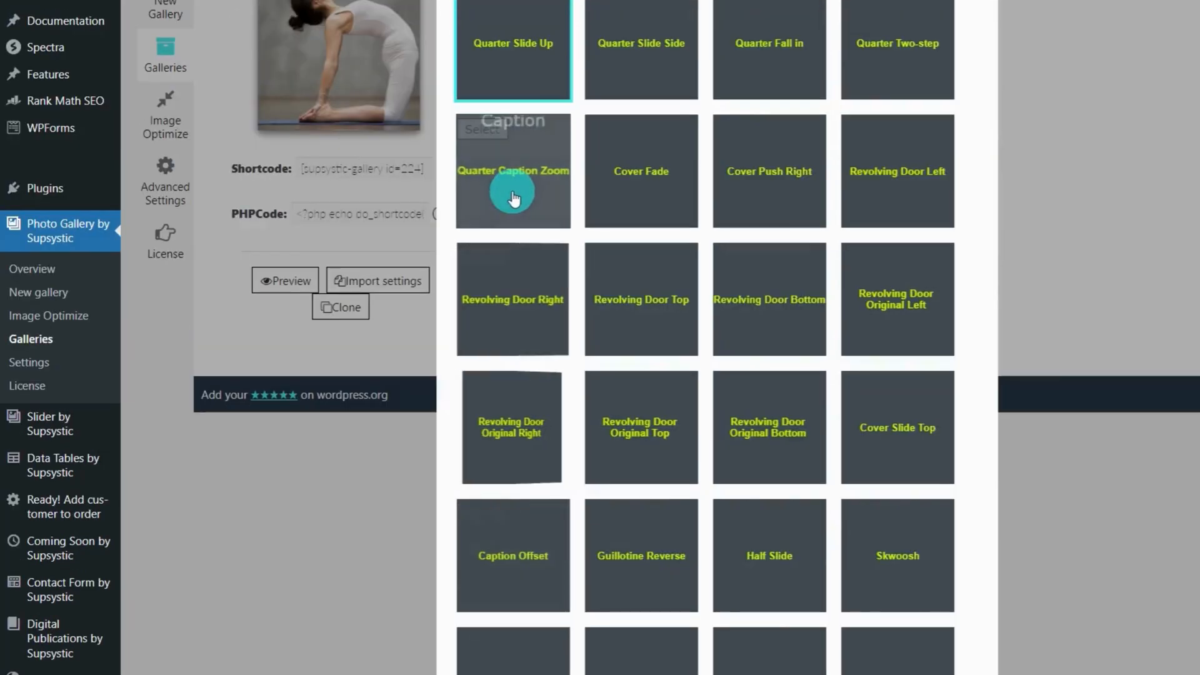
pyautogui.scroll(3, 519, 227)
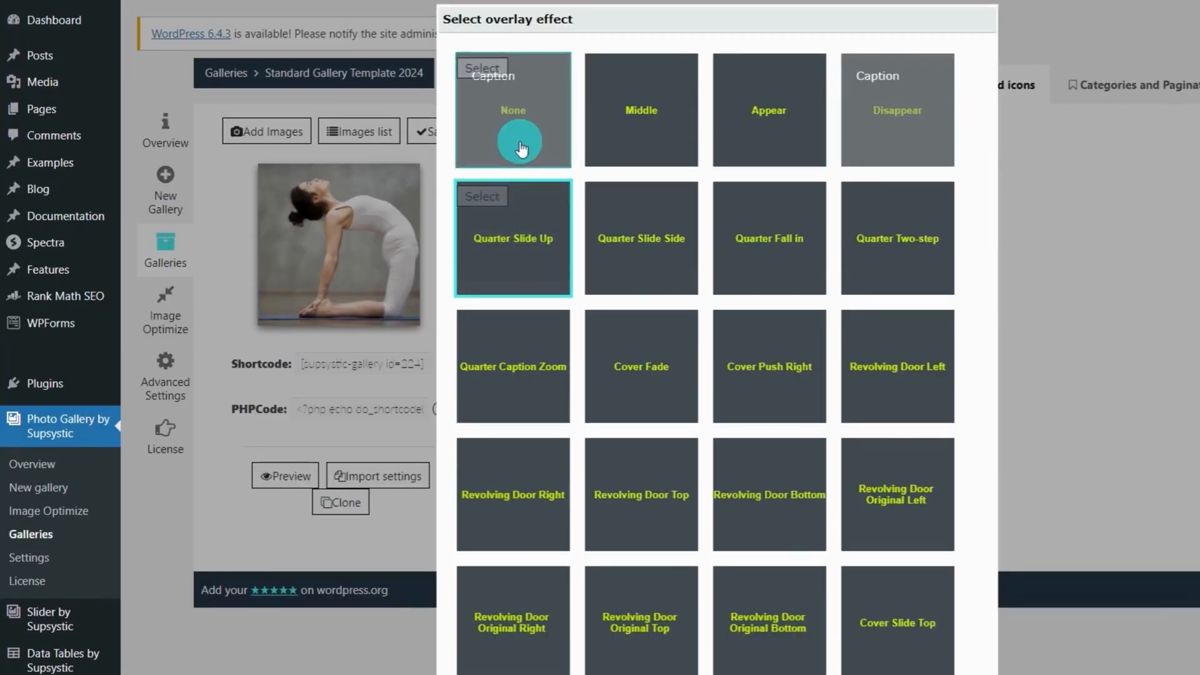
pyautogui.scroll(-3, 550, 250)
pyautogui.scroll(3, 550, 272)
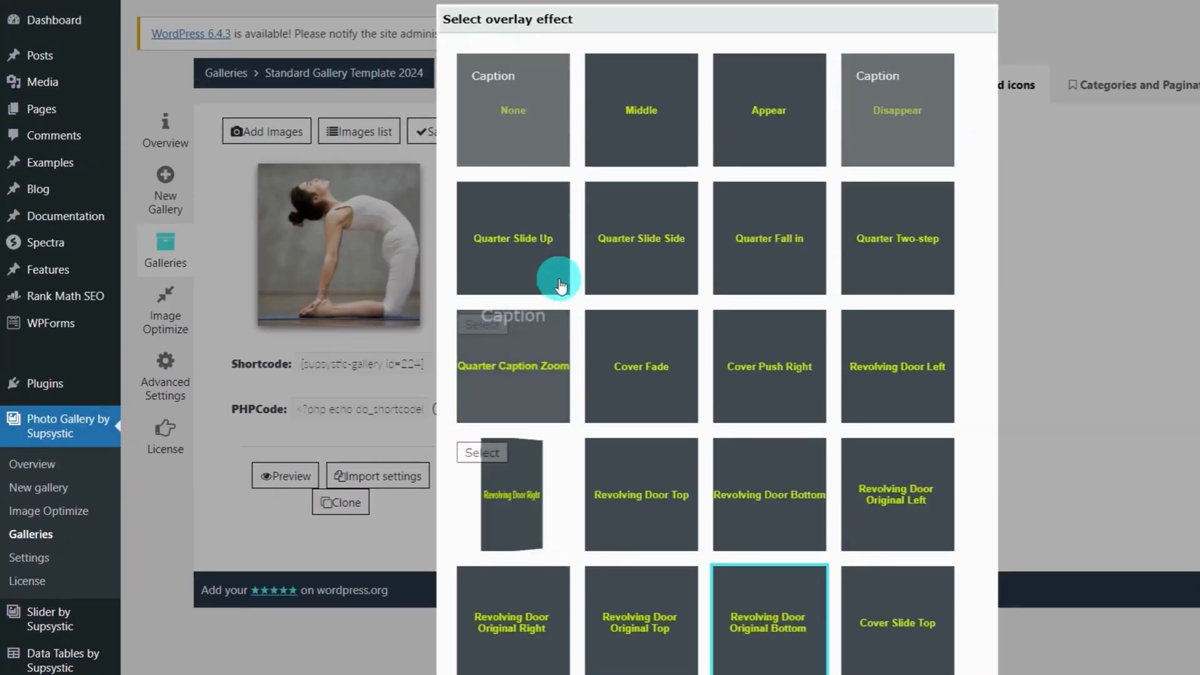
pyautogui.click(525, 252)
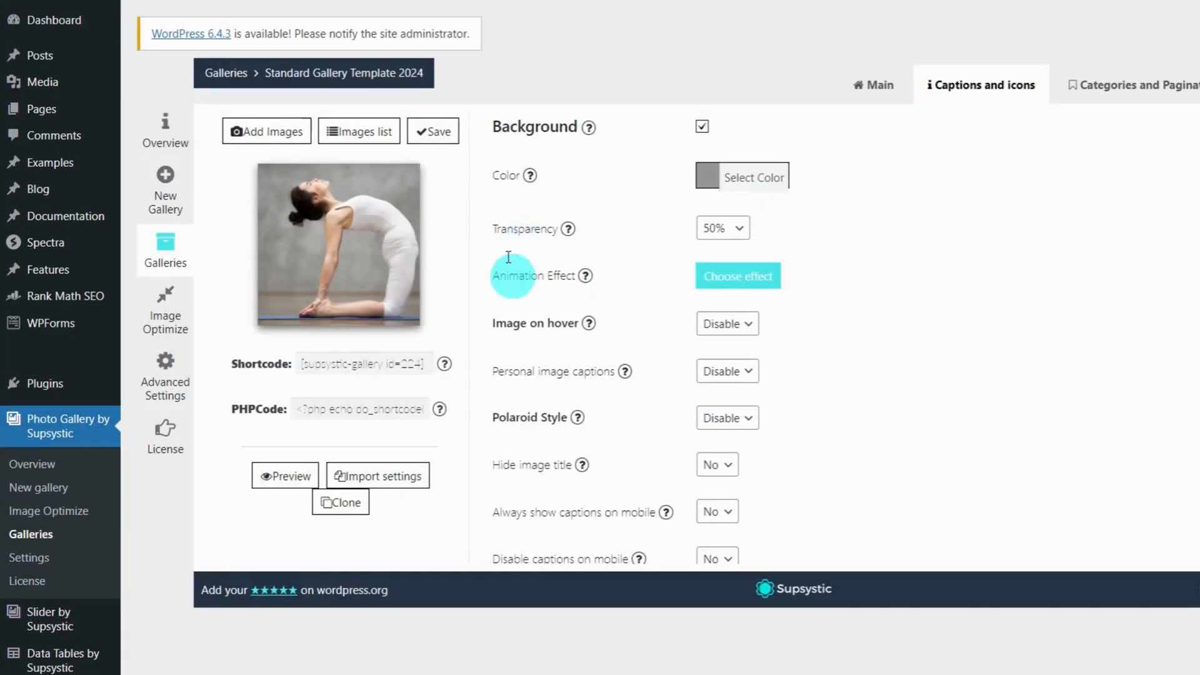
pyautogui.click(439, 134)
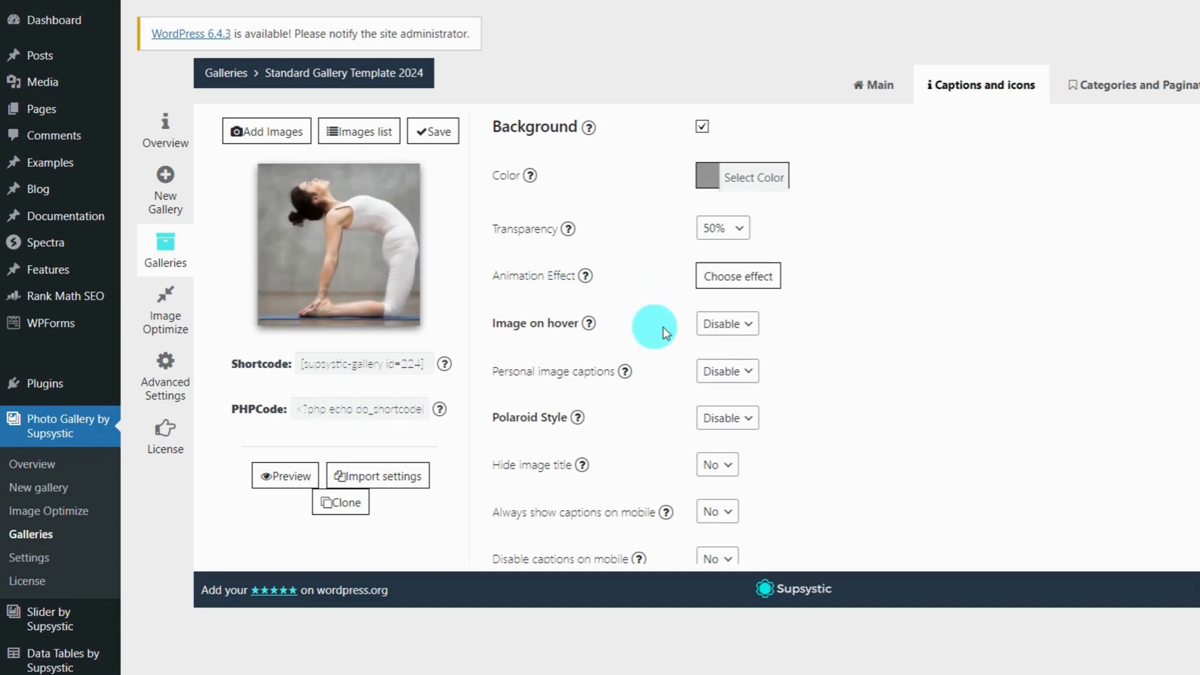
pyautogui.click(725, 323)
pyautogui.click(712, 354)
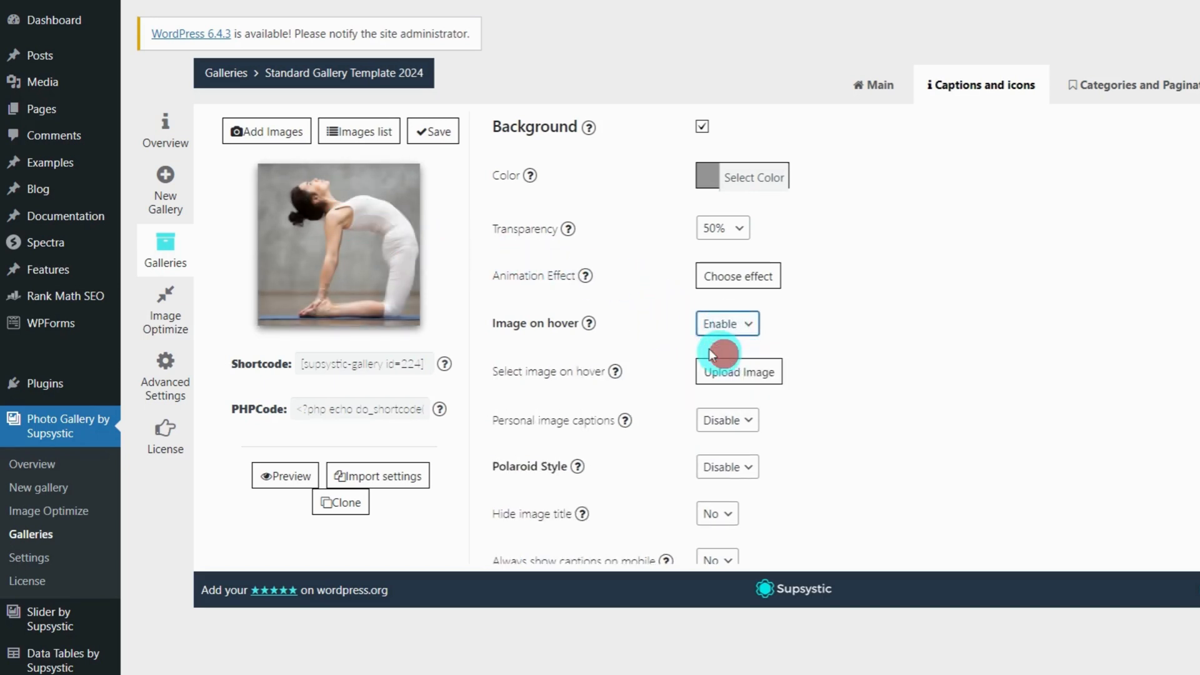
pyautogui.click(732, 382)
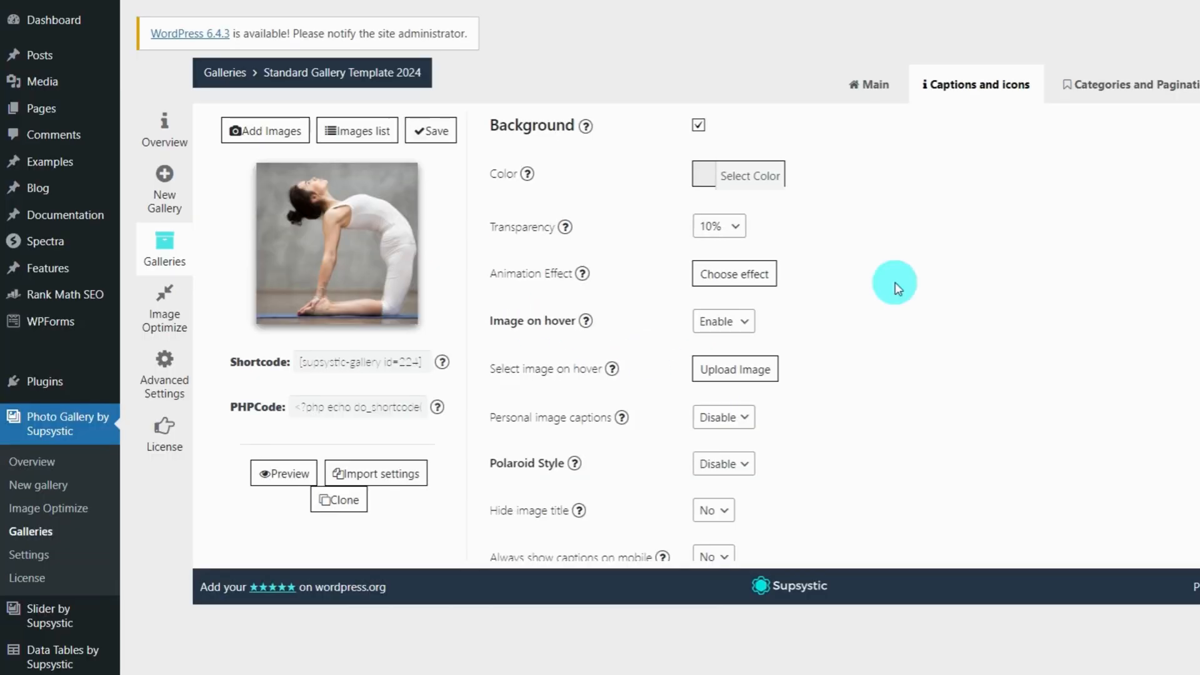
pyautogui.click(725, 322)
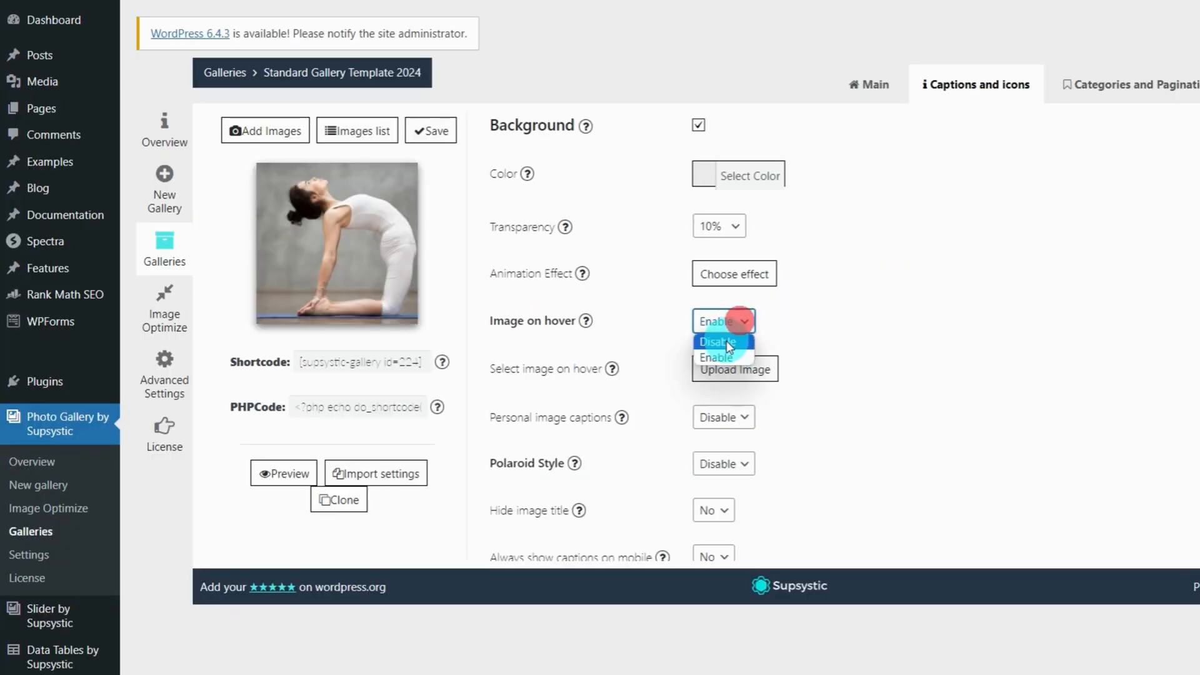
pyautogui.click(725, 342)
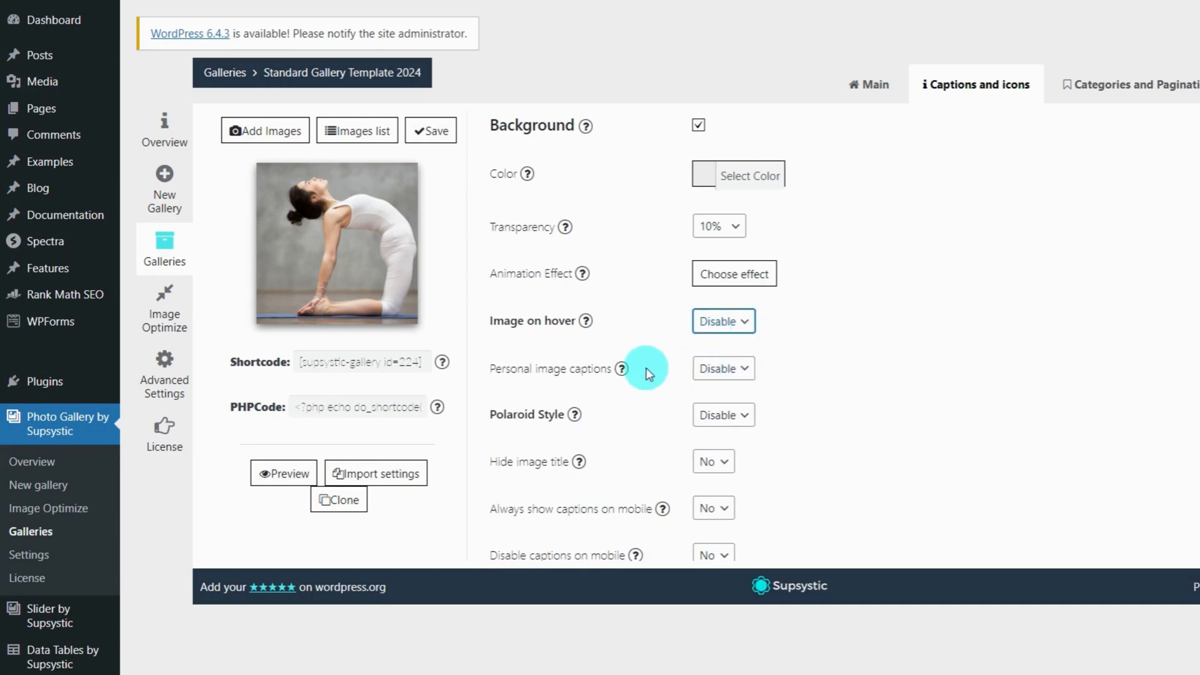
pyautogui.click(718, 376)
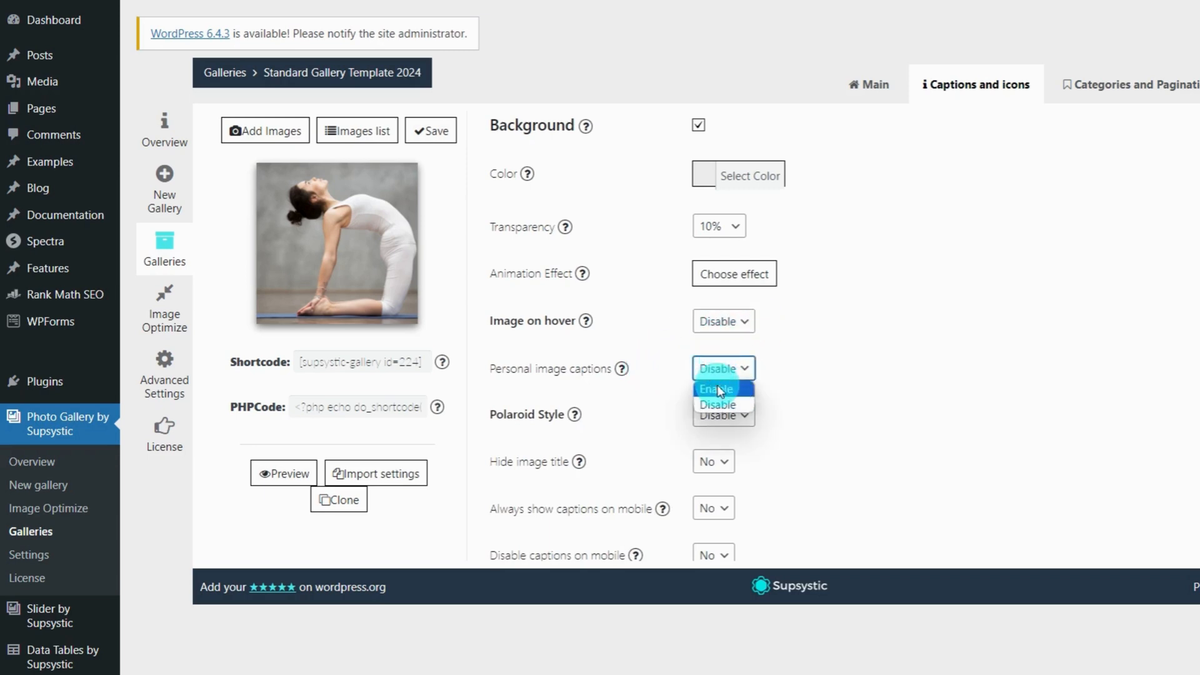
pyautogui.click(718, 389)
pyautogui.click(719, 377)
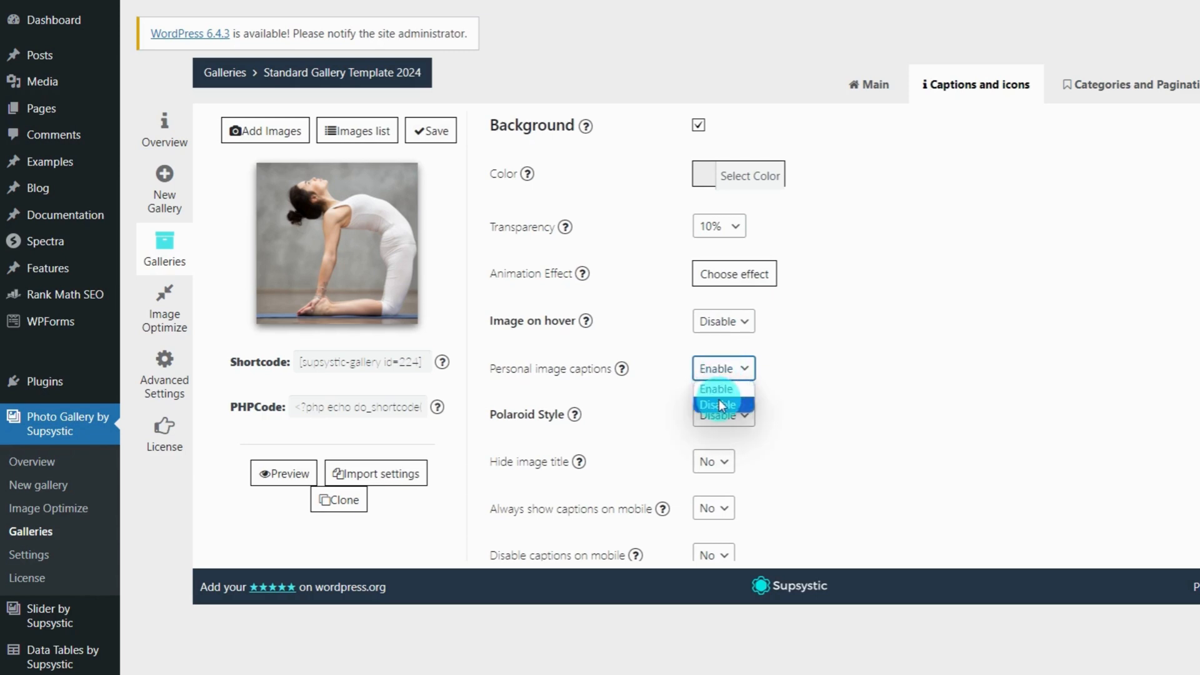
pyautogui.click(722, 405)
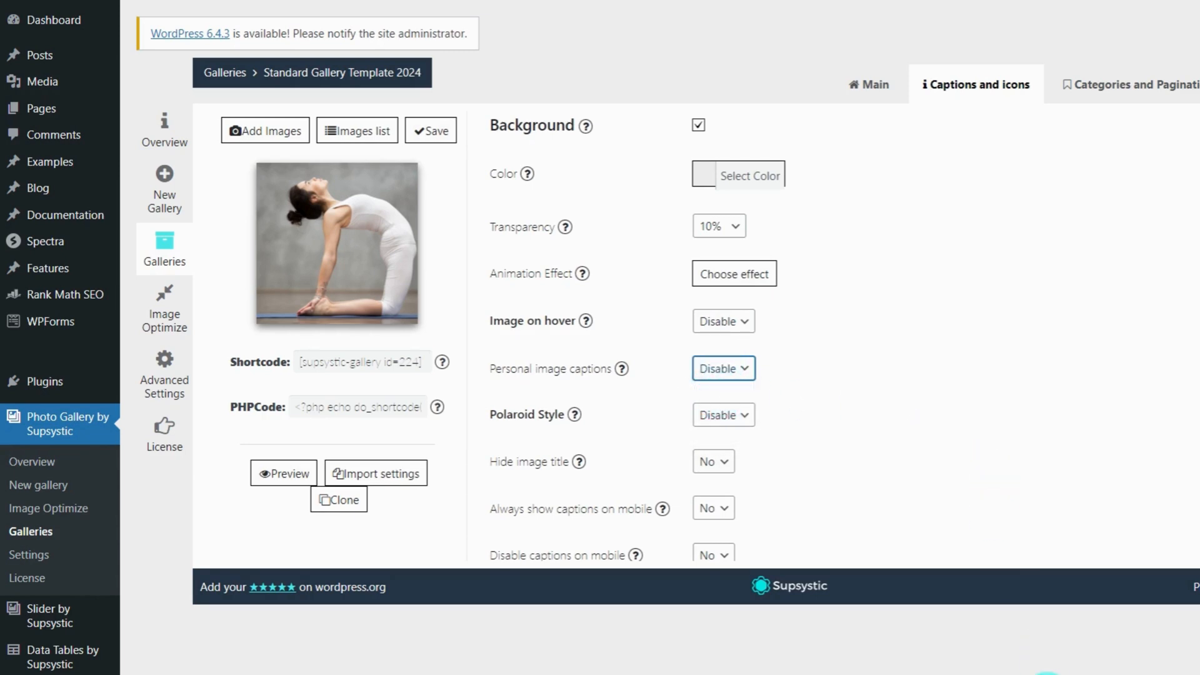
pyautogui.scroll(-3, 929, 280)
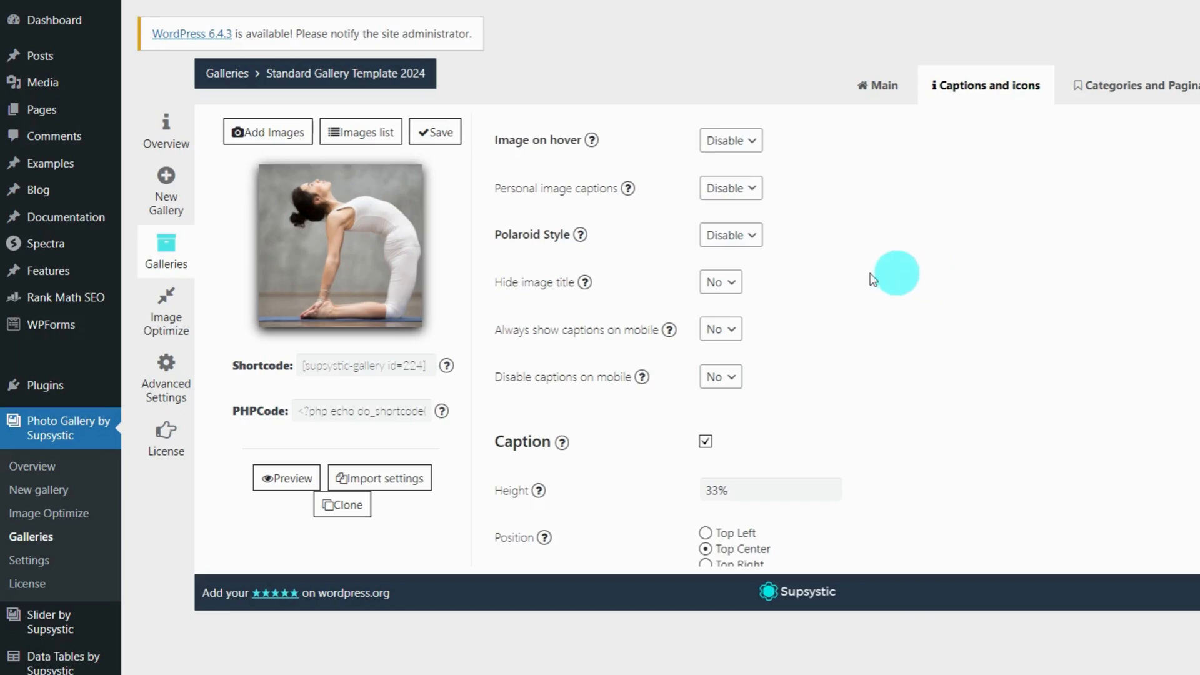
# Enable Polaroid Style, accept the caption effect change, and disable Polaroid Image Animation
pyautogui.click(724, 236)
pyautogui.click(724, 256)
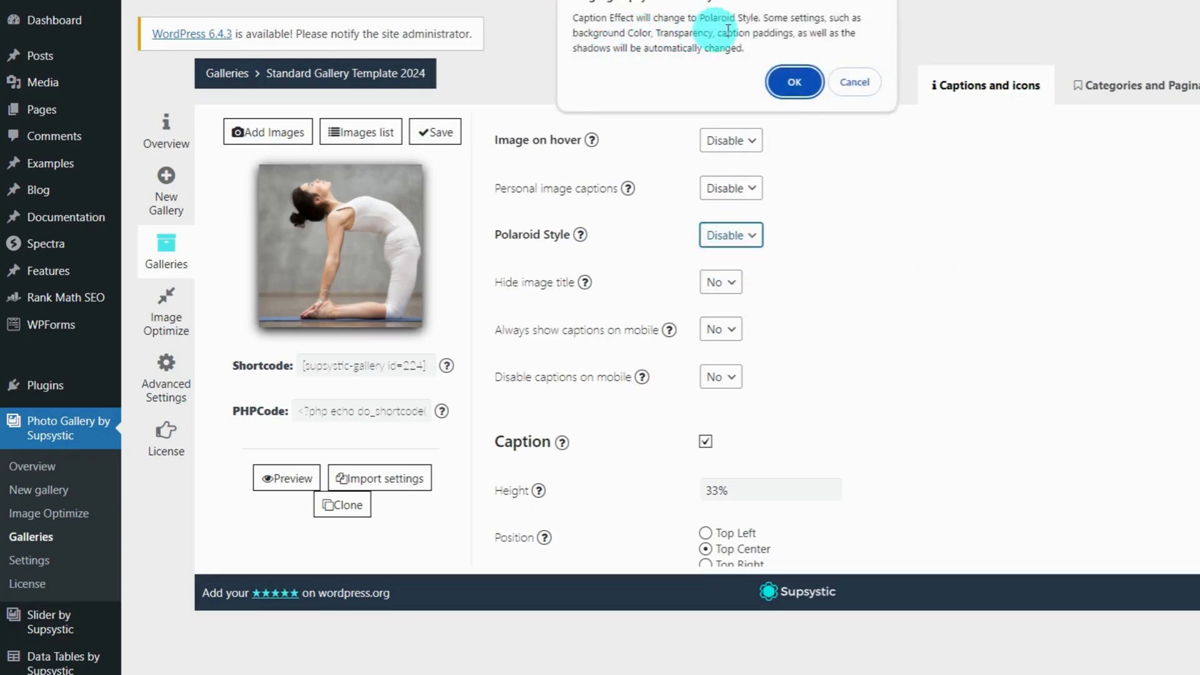
pyautogui.click(796, 83)
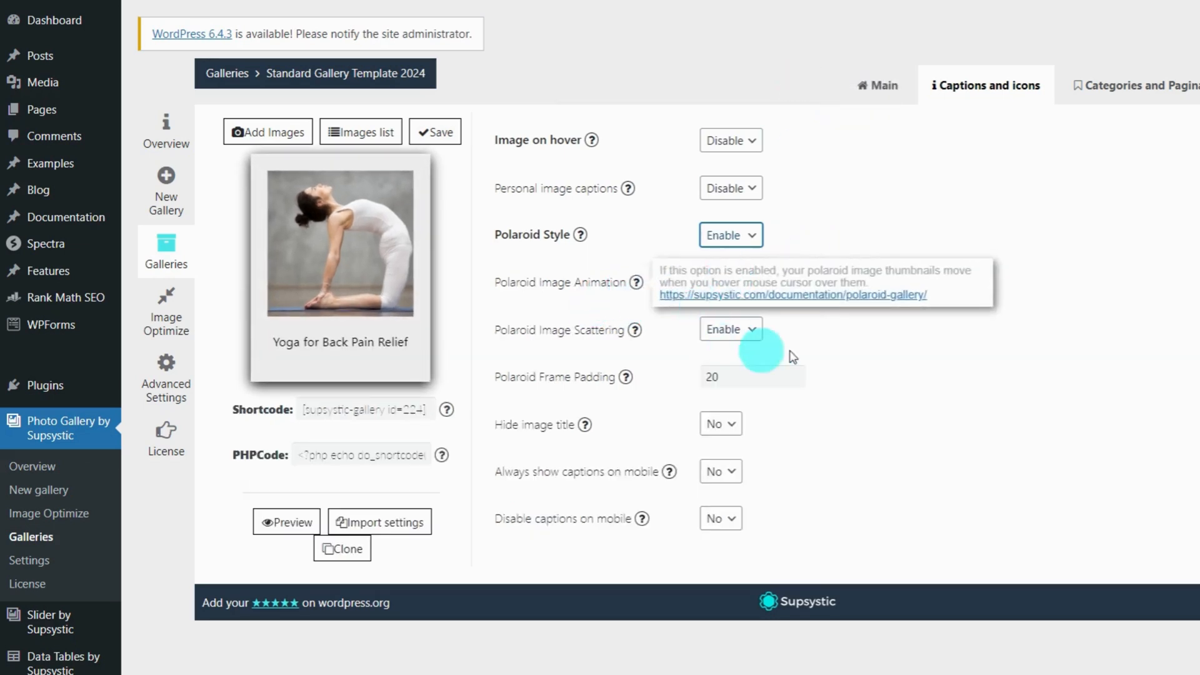
pyautogui.click(830, 345)
pyautogui.click(750, 282)
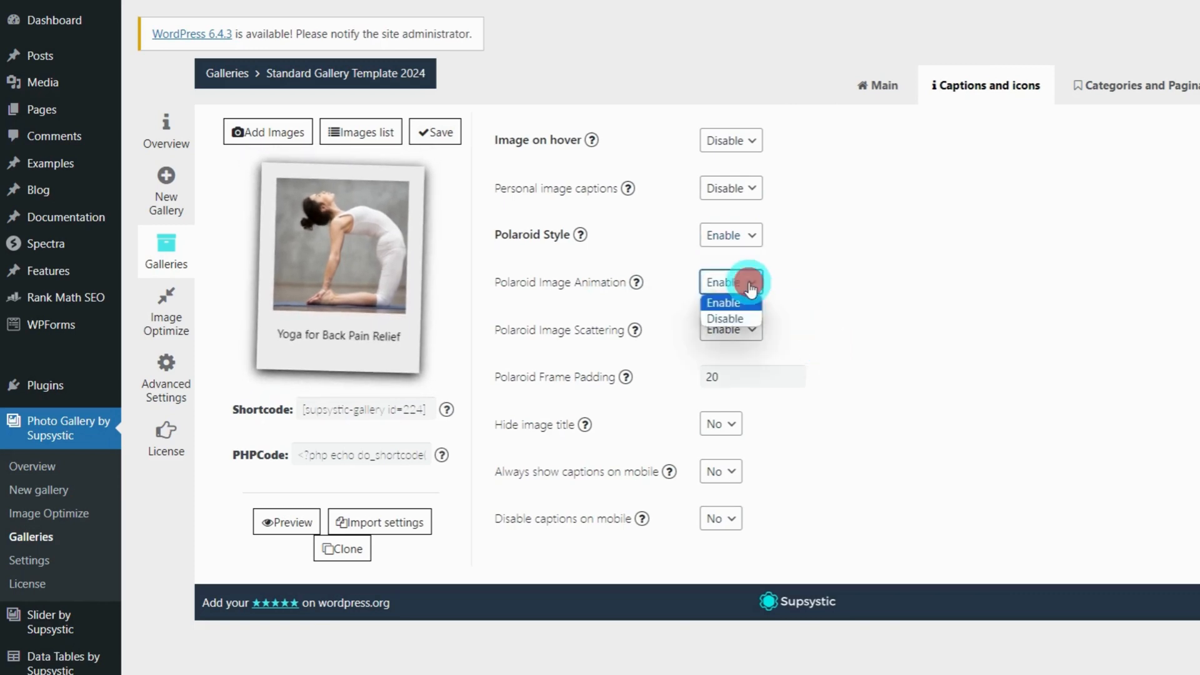
pyautogui.click(735, 320)
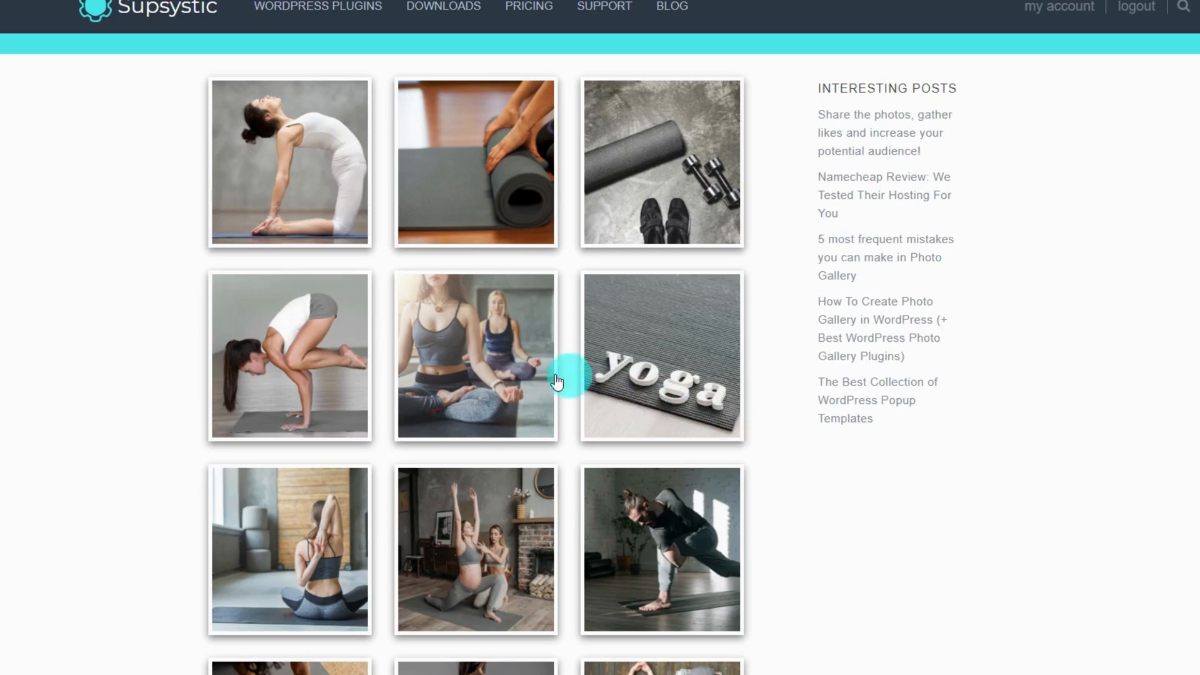
pyautogui.scroll(-1, 503, 370)
pyautogui.scroll(-1, 576, 431)
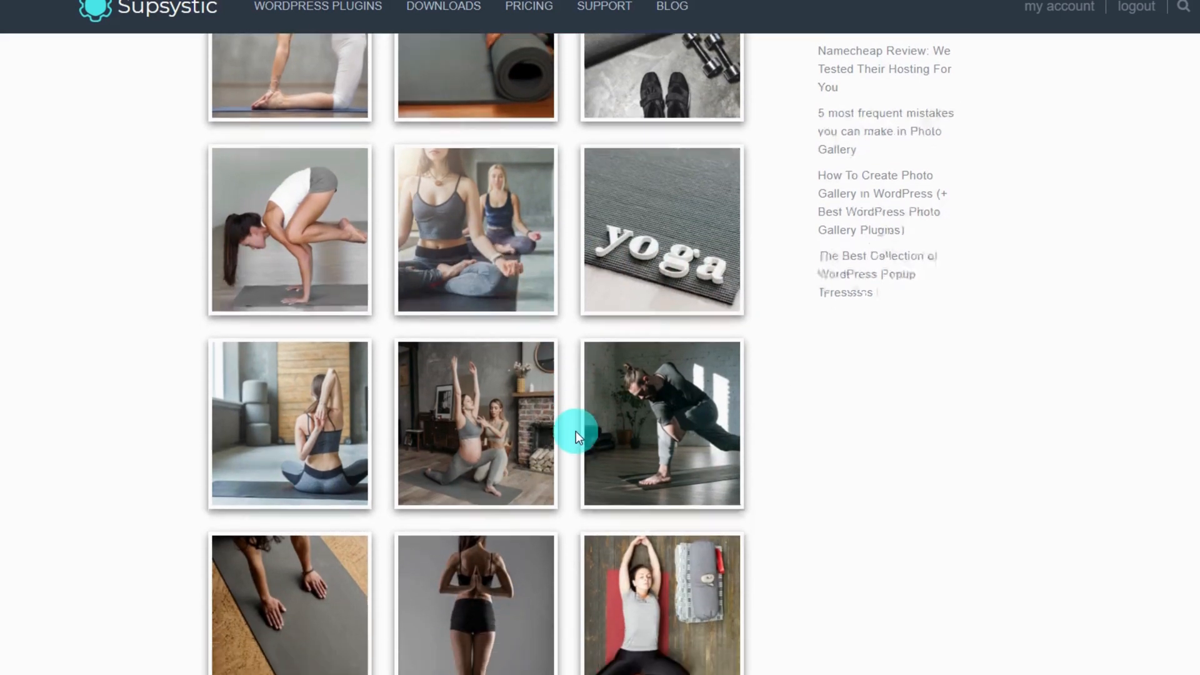
pyautogui.scroll(-1, 509, 400)
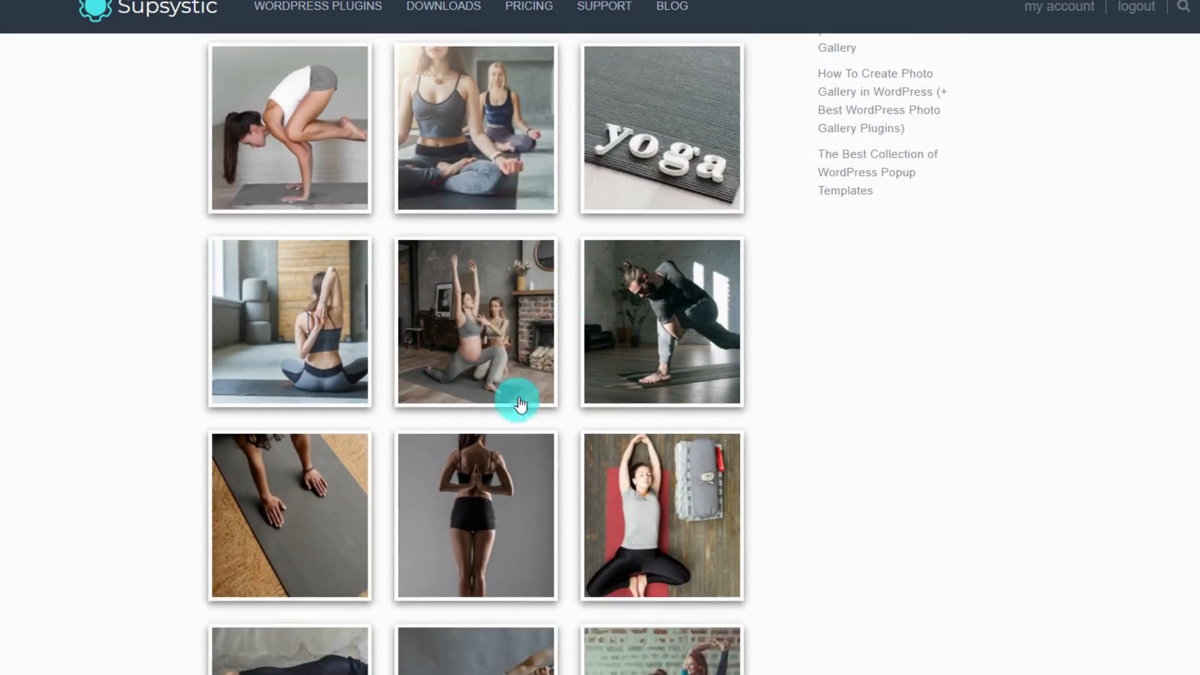
pyautogui.click(659, 310)
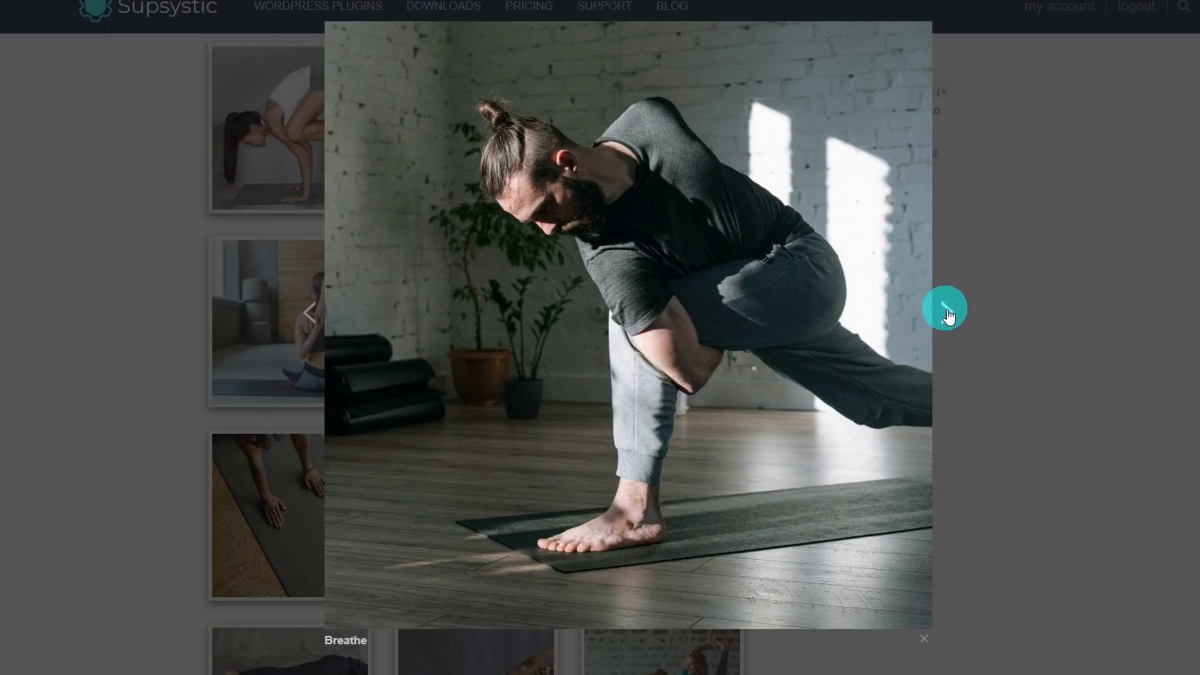
pyautogui.click(949, 316)
pyautogui.click(949, 316)
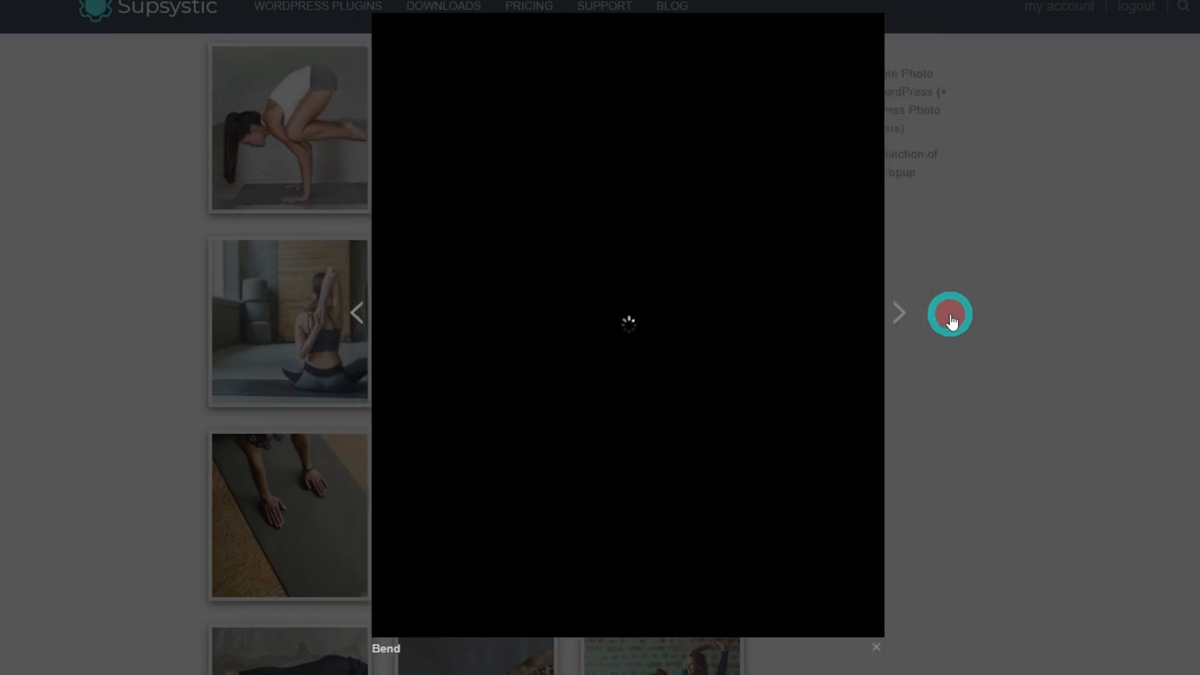
pyautogui.click(872, 649)
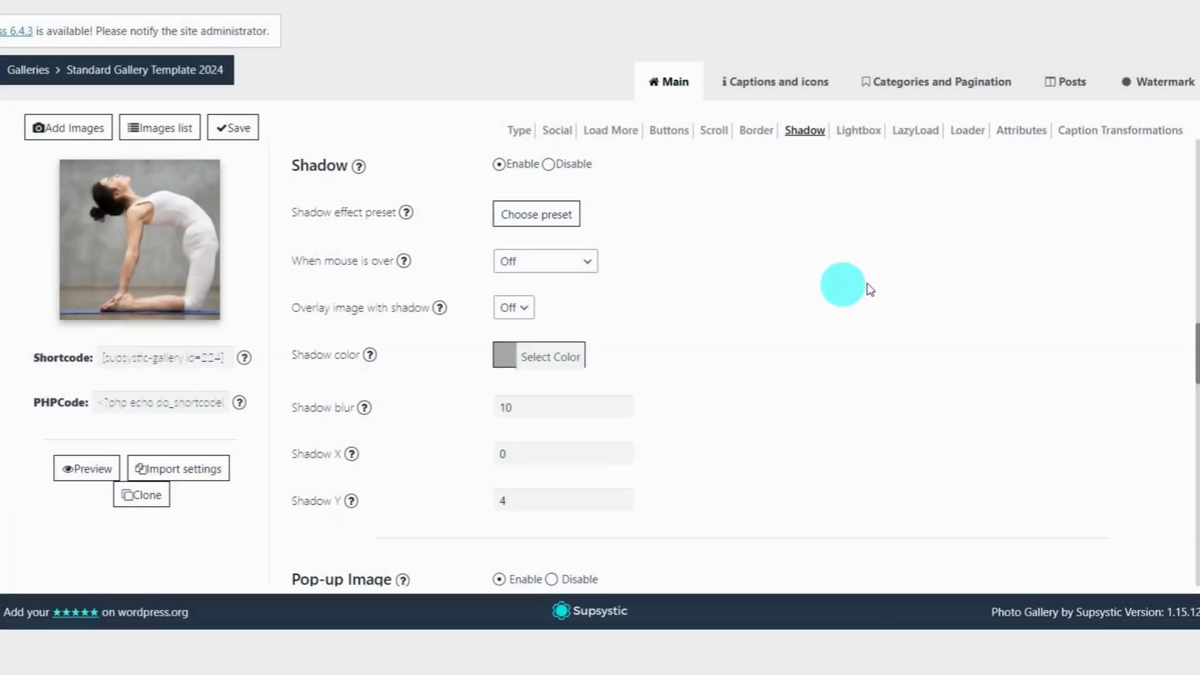
# Enable the watermark for Thumbnails with Download with Watermark ticked, then pick its image
pyautogui.click(1143, 89)
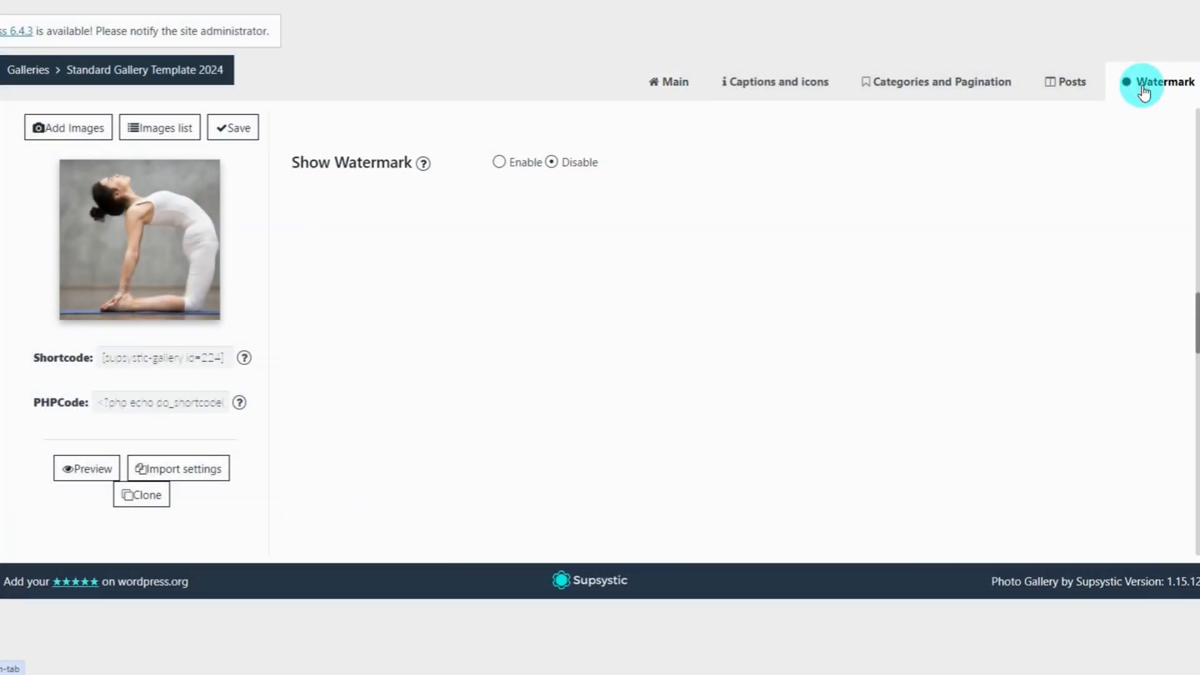
pyautogui.click(500, 163)
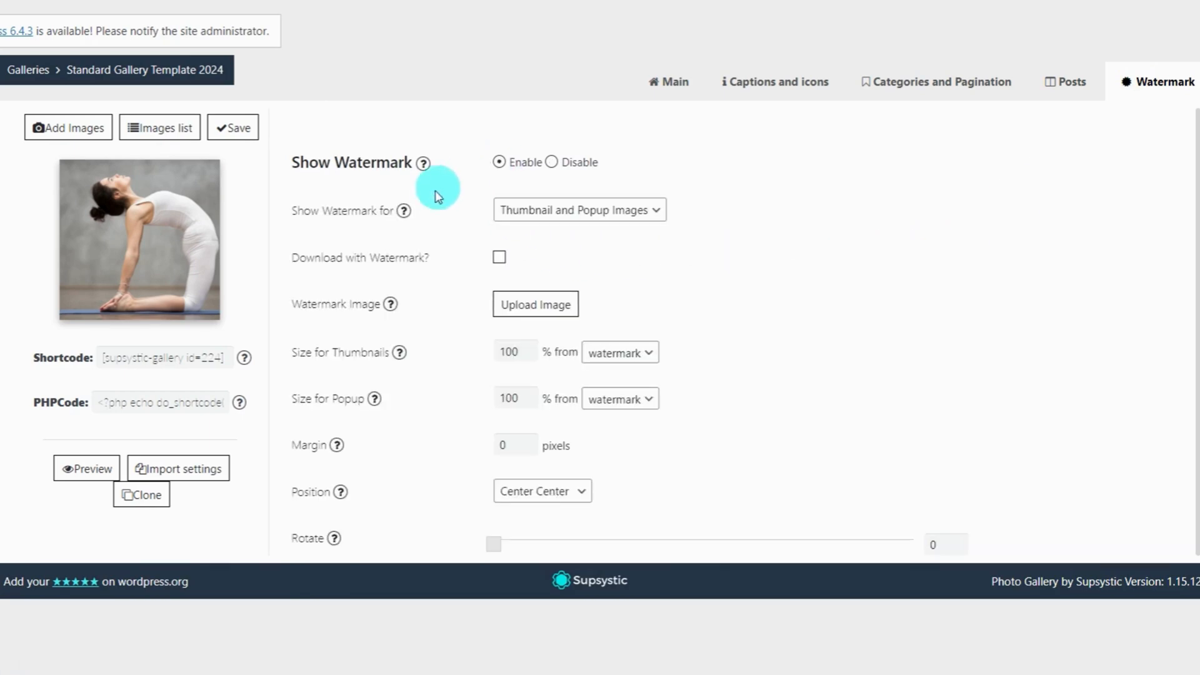
pyautogui.click(726, 275)
pyautogui.click(625, 209)
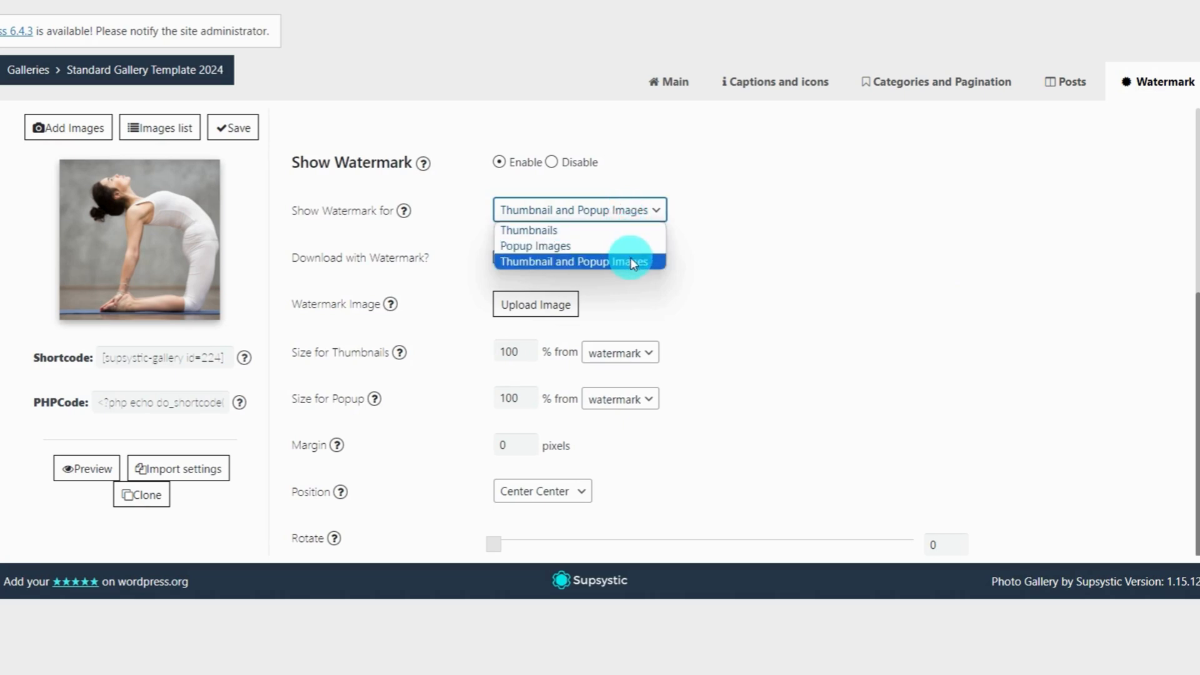
pyautogui.click(617, 235)
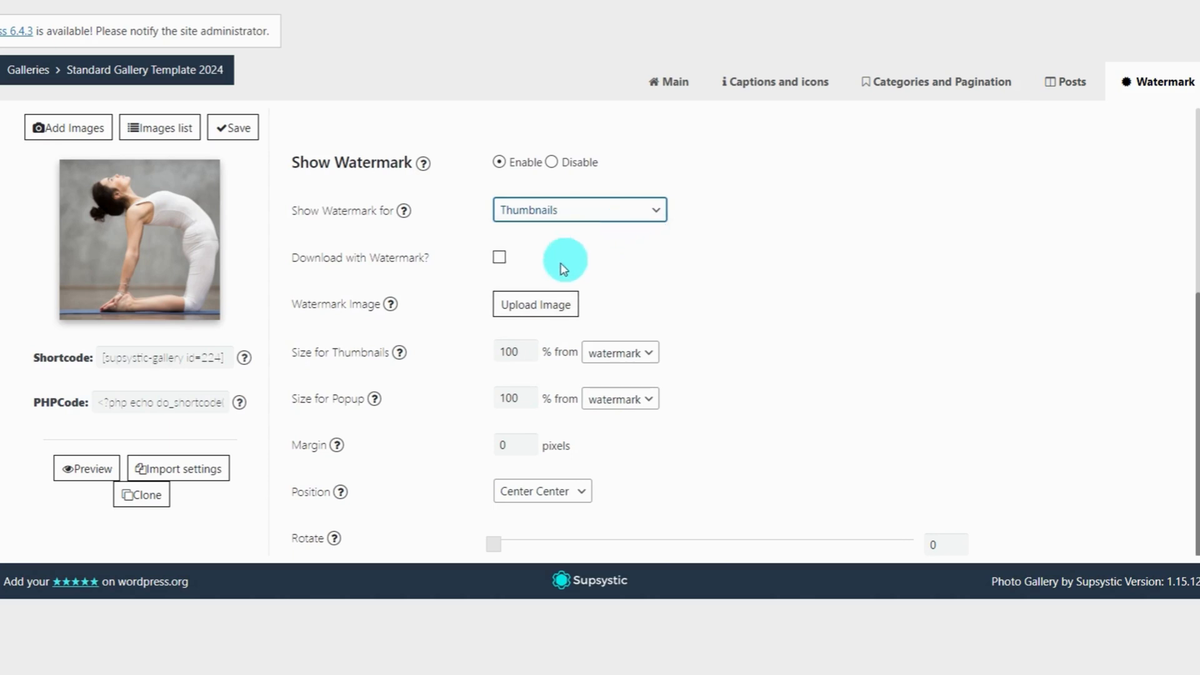
pyautogui.click(503, 266)
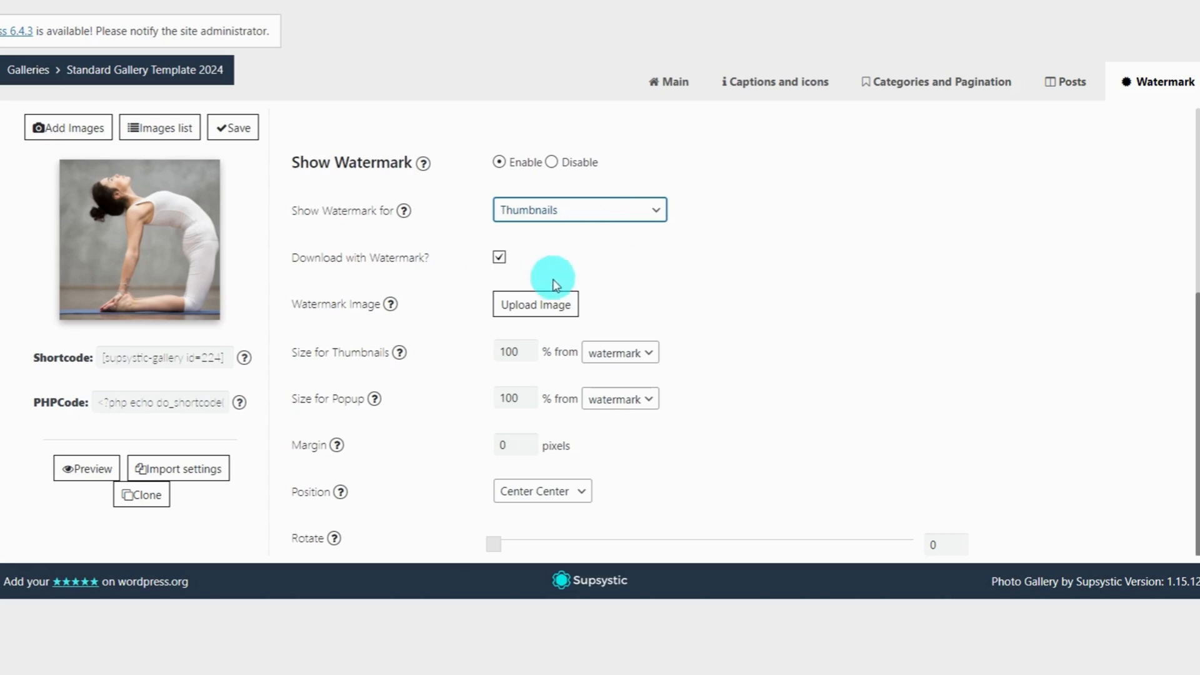
pyautogui.click(544, 308)
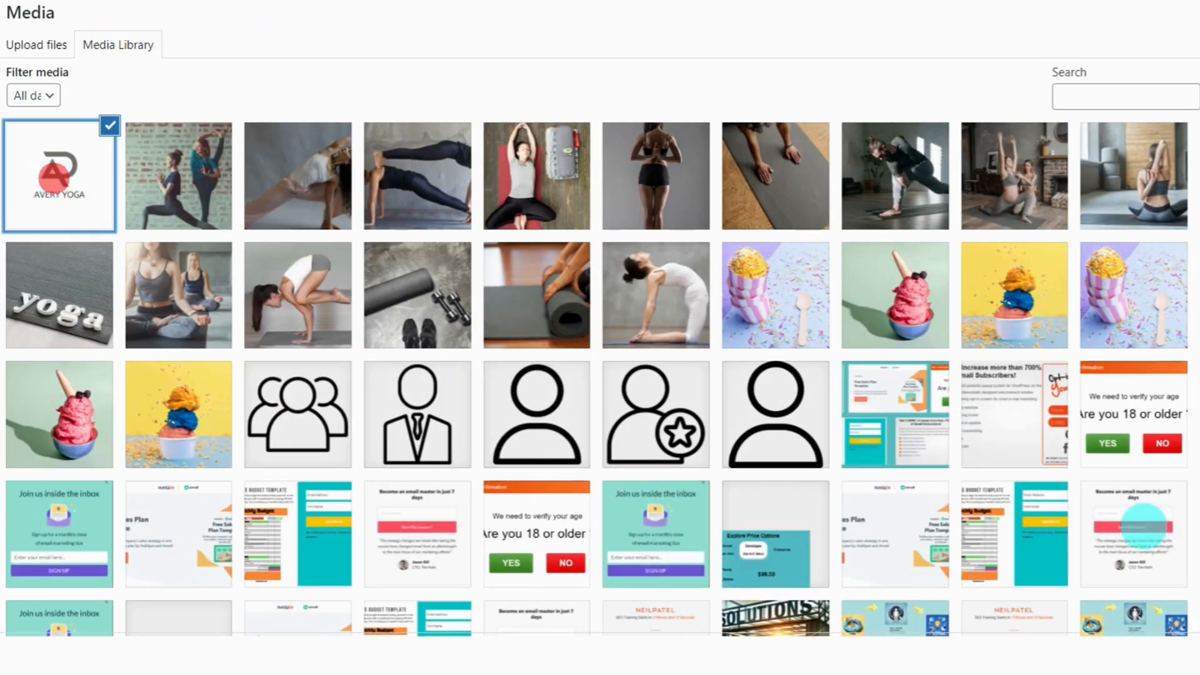
# Use the AVERY YOGA logo as watermark at 50 thumbnail size and save
pyautogui.click(1197, 656)
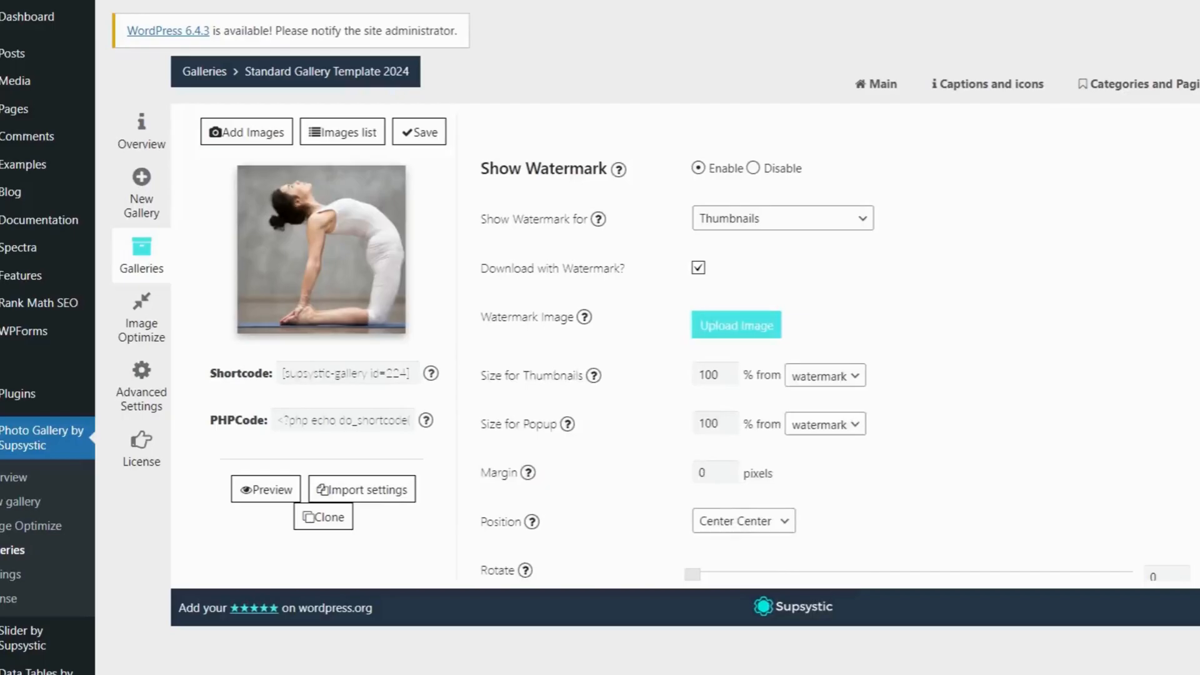
pyautogui.scroll(-5, 1003, 402)
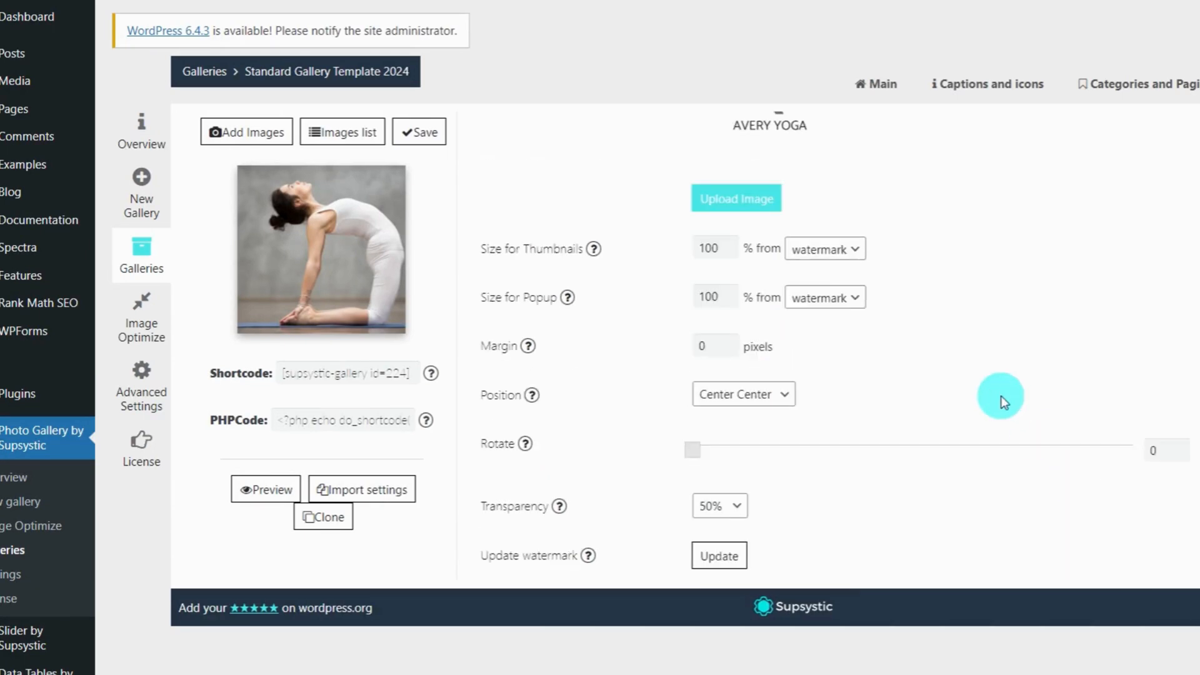
pyautogui.scroll(3, 1003, 402)
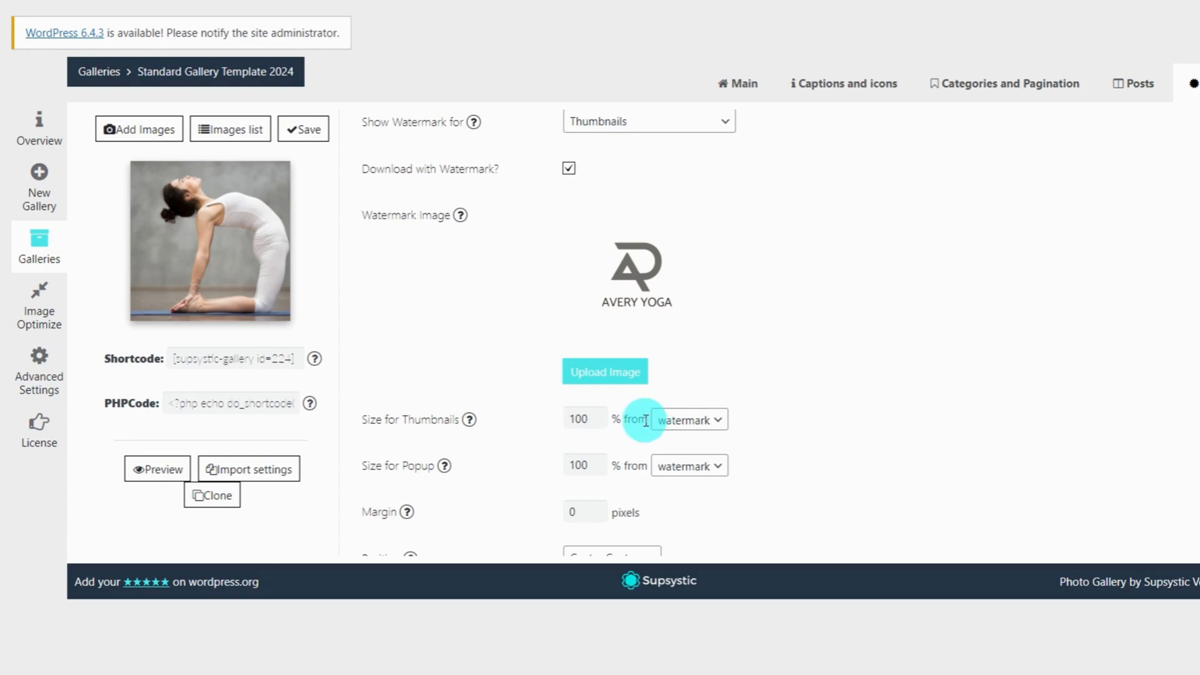
pyautogui.doubleClick(584, 419)
pyautogui.write('50')
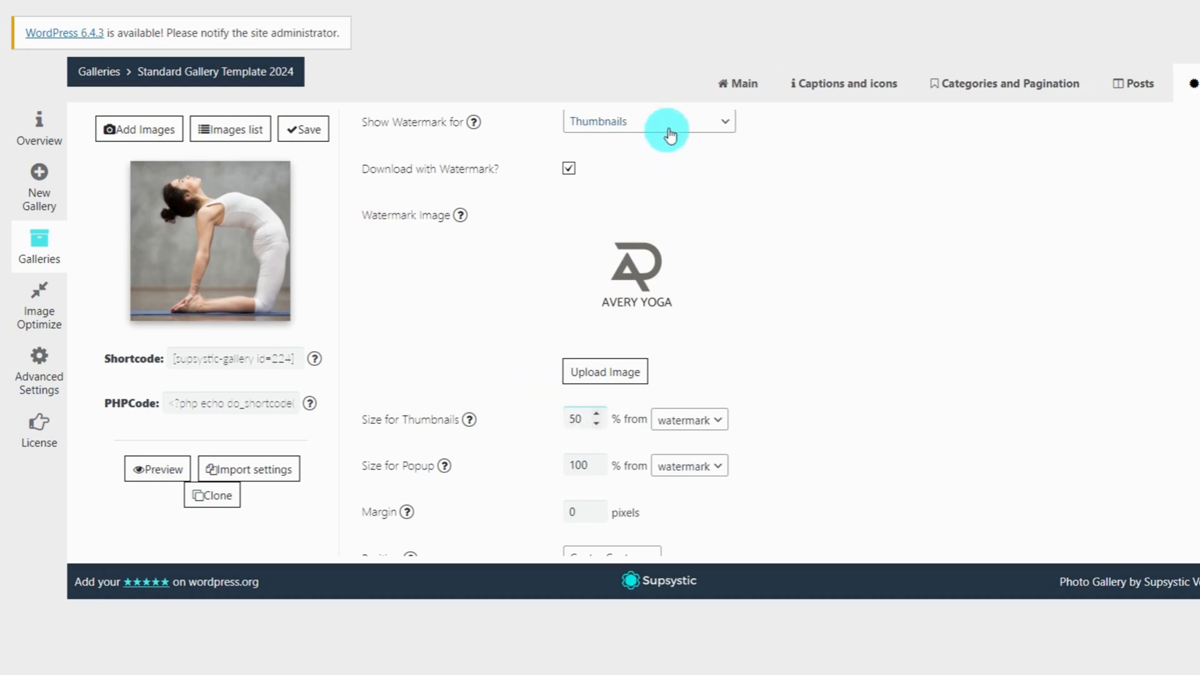
pyautogui.click(303, 130)
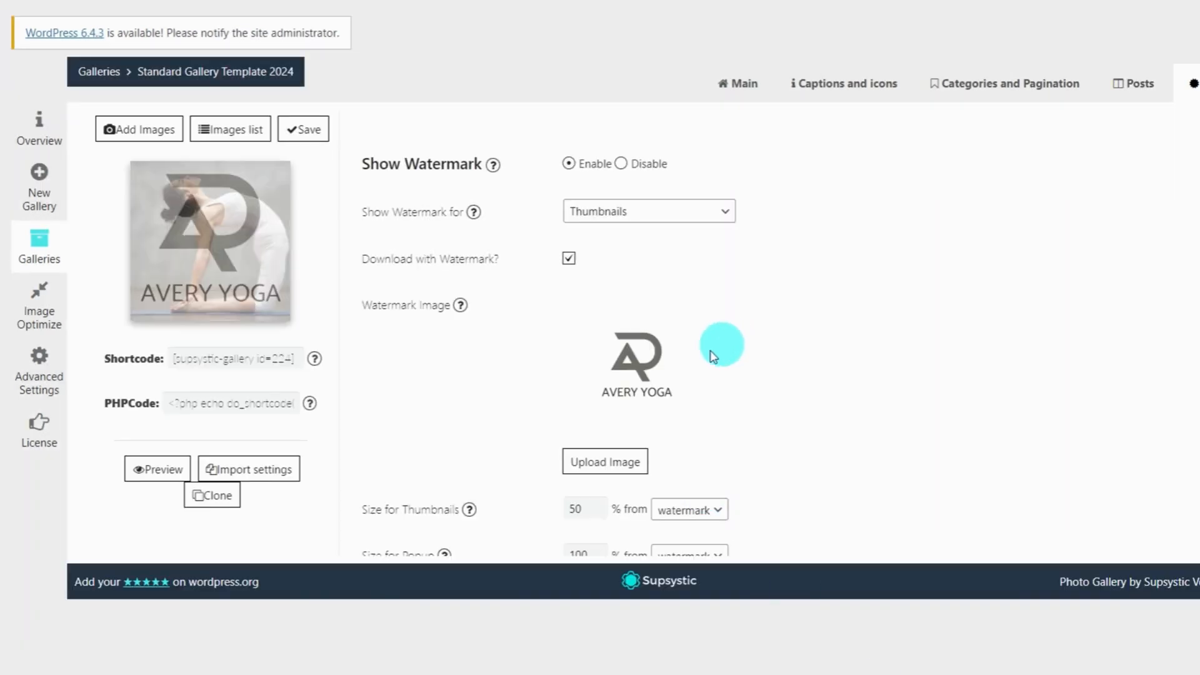
pyautogui.scroll(-2, 714, 356)
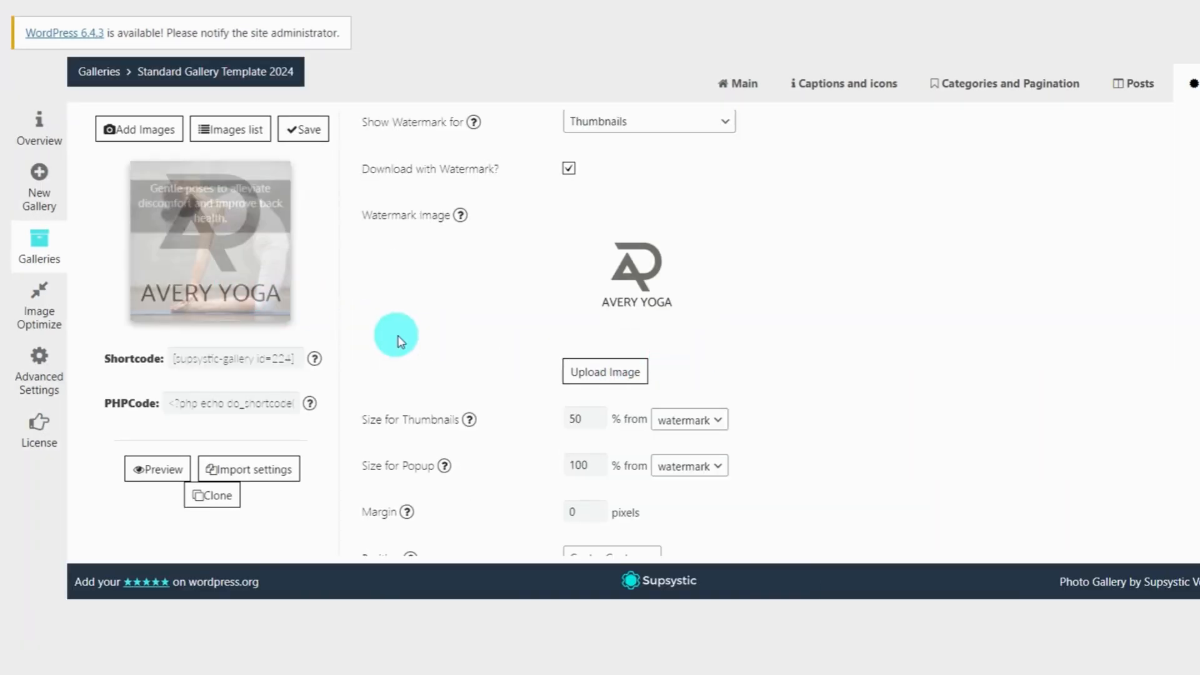